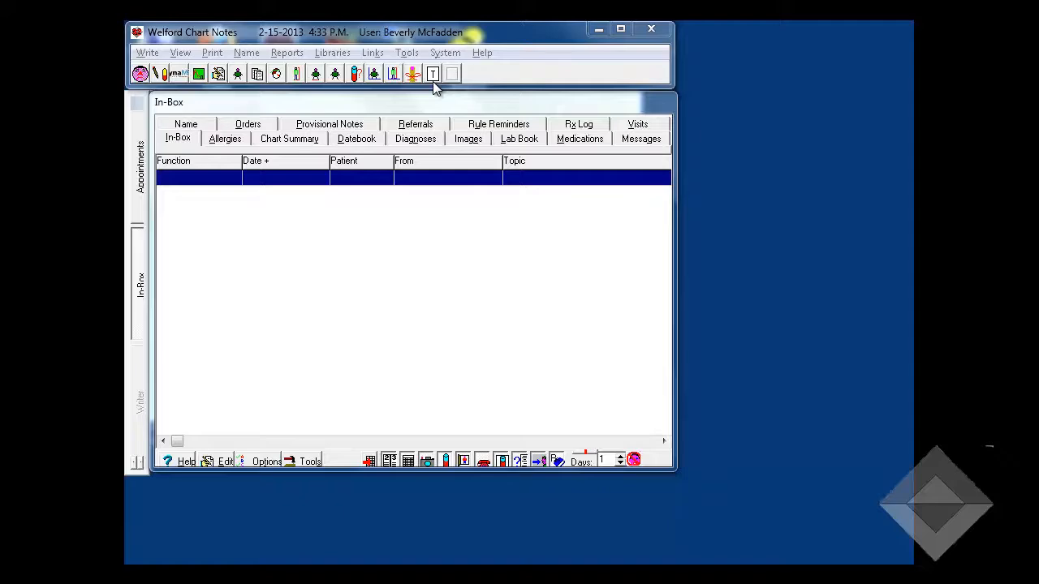
Open the template library to manage the available templates.
{"action": "left_click", "coordinate": [434, 74]}
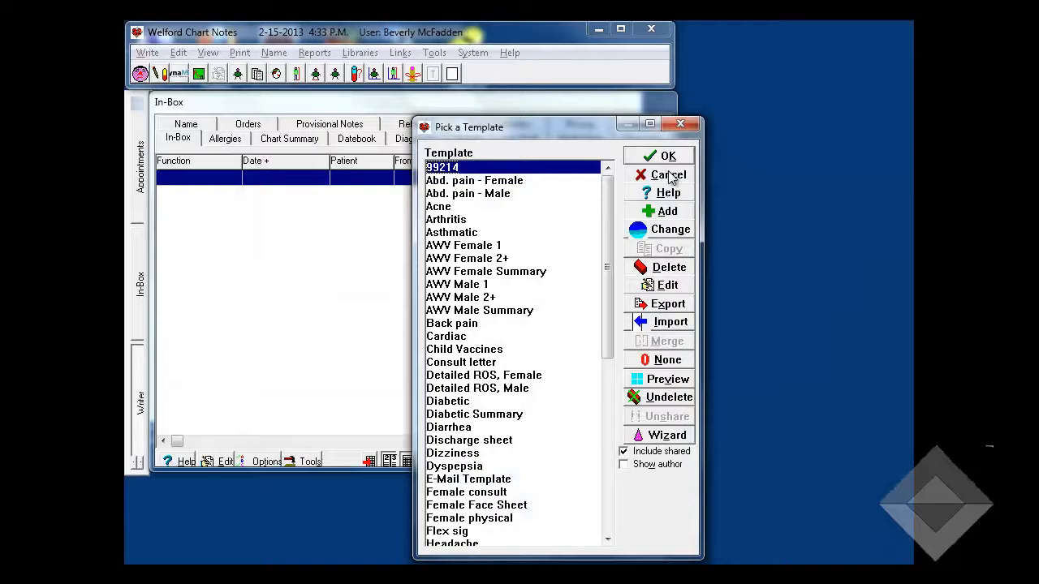
{"action": "left_click", "coordinate": [661, 173]}
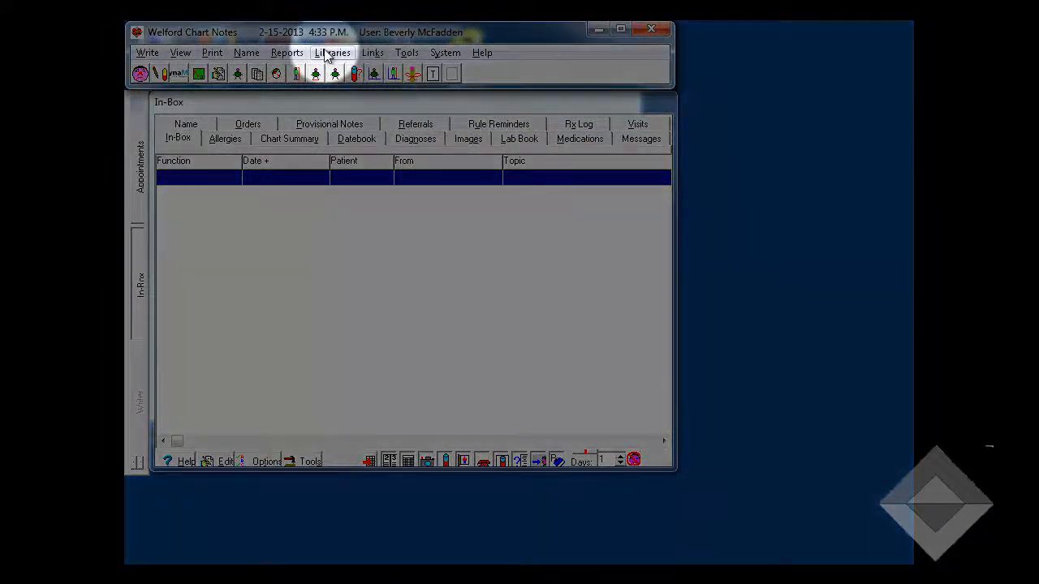
{"action": "left_click", "coordinate": [328, 53]}
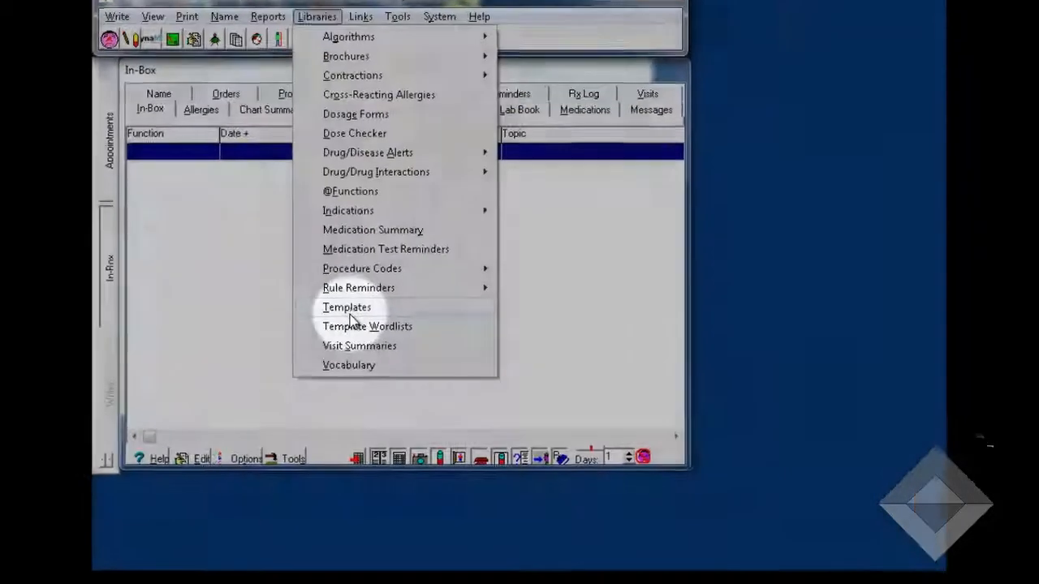
{"action": "left_click", "coordinate": [349, 311]}
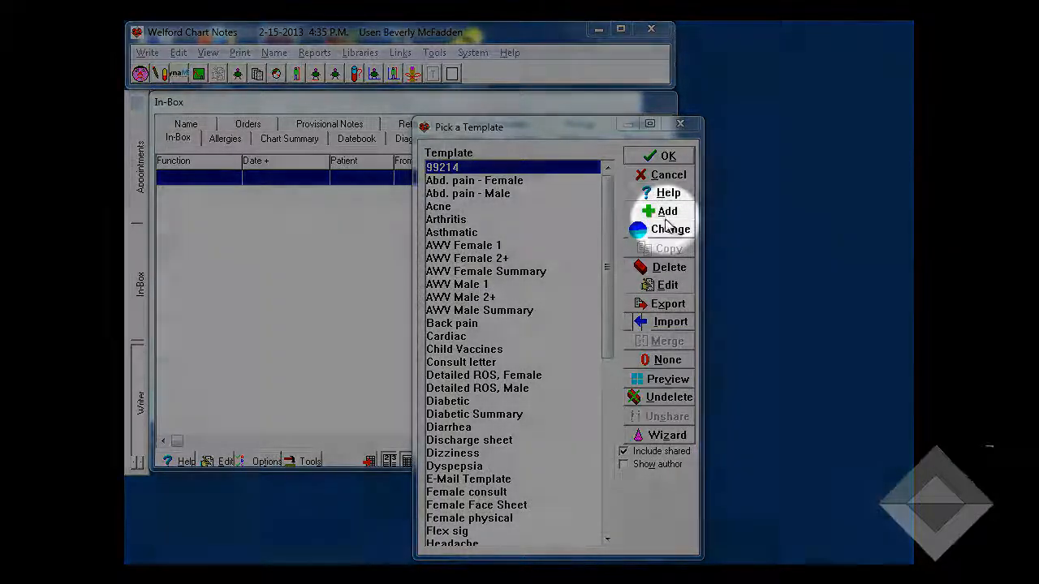
Add a new template named Diabetic Visit with a minimum age of 18 years.
{"action": "left_click", "coordinate": [665, 215]}
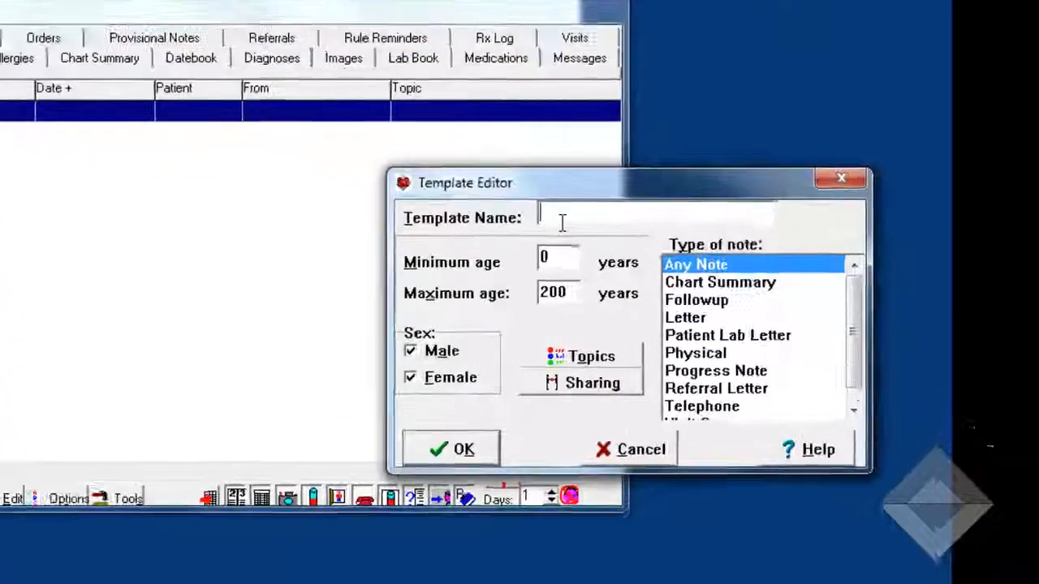
{"action": "type", "text": "Diabetic Vis"}
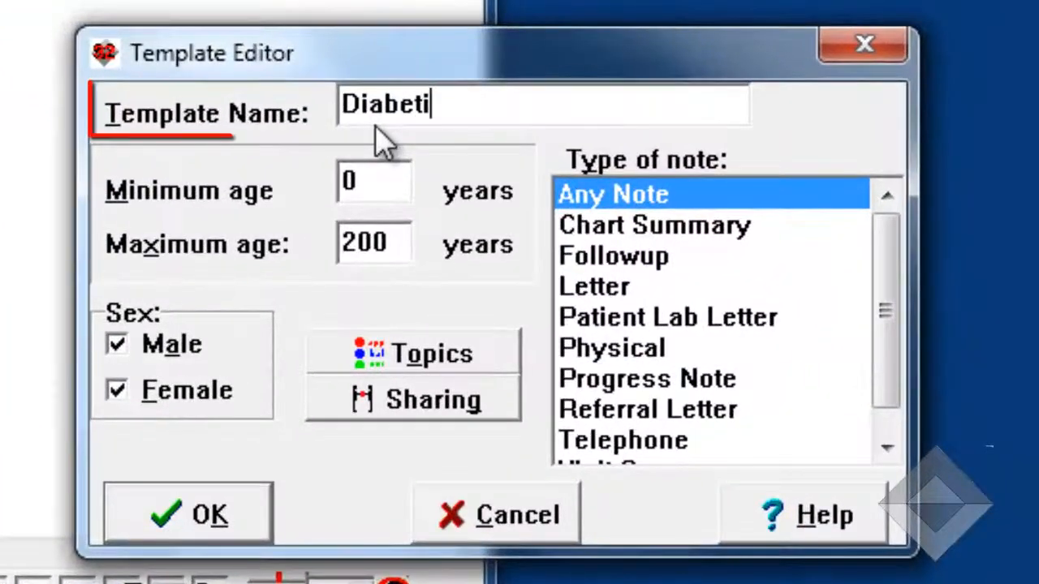
{"action": "type", "text": "it"}
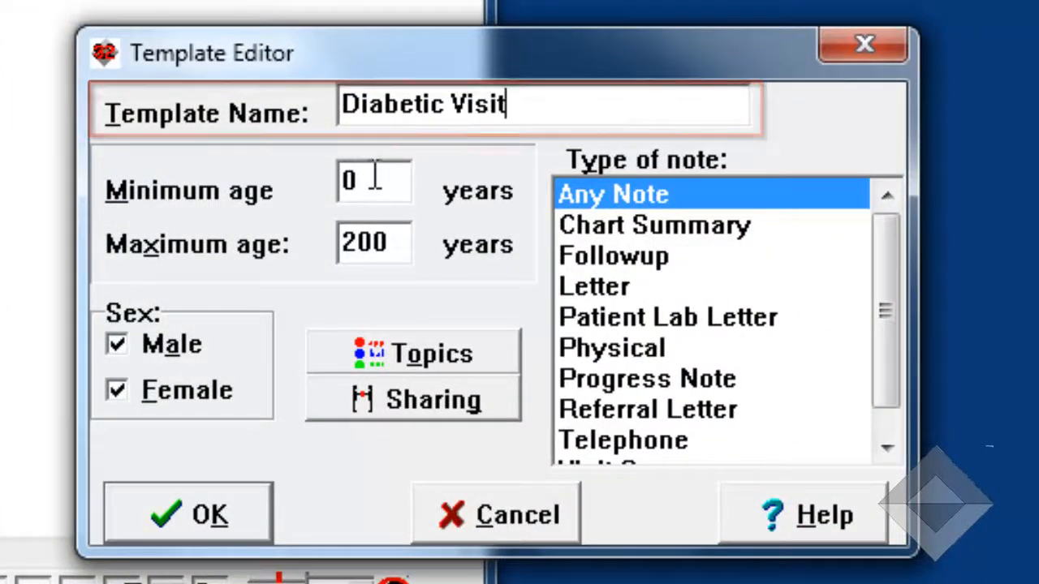
{"action": "key", "text": "Tab"}
{"action": "type", "text": "18"}
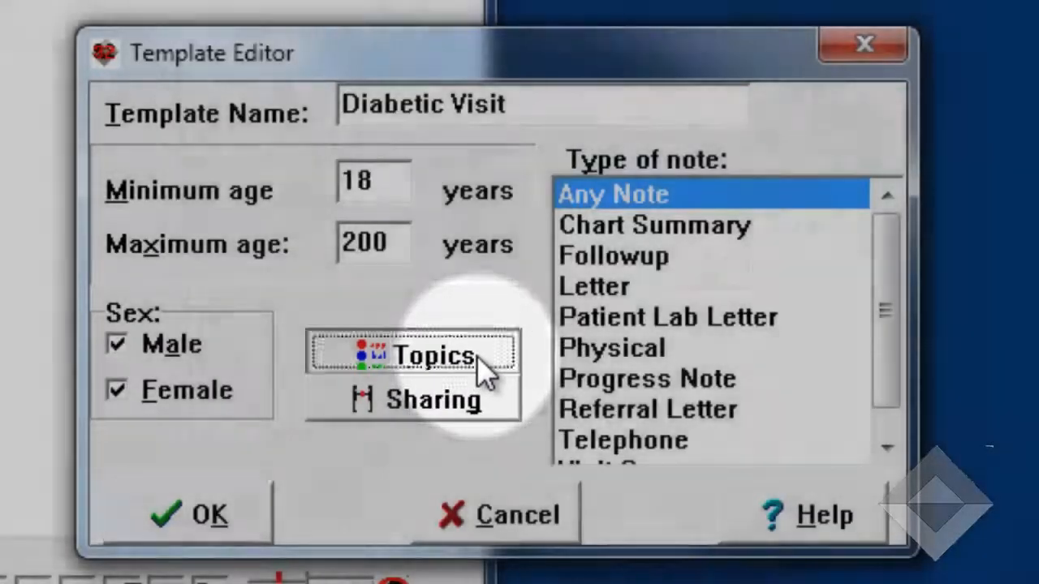
Add the topics TYPE I DIABETES and TYPE II DIABETES to the template's topic list.
{"action": "left_click", "coordinate": [477, 355]}
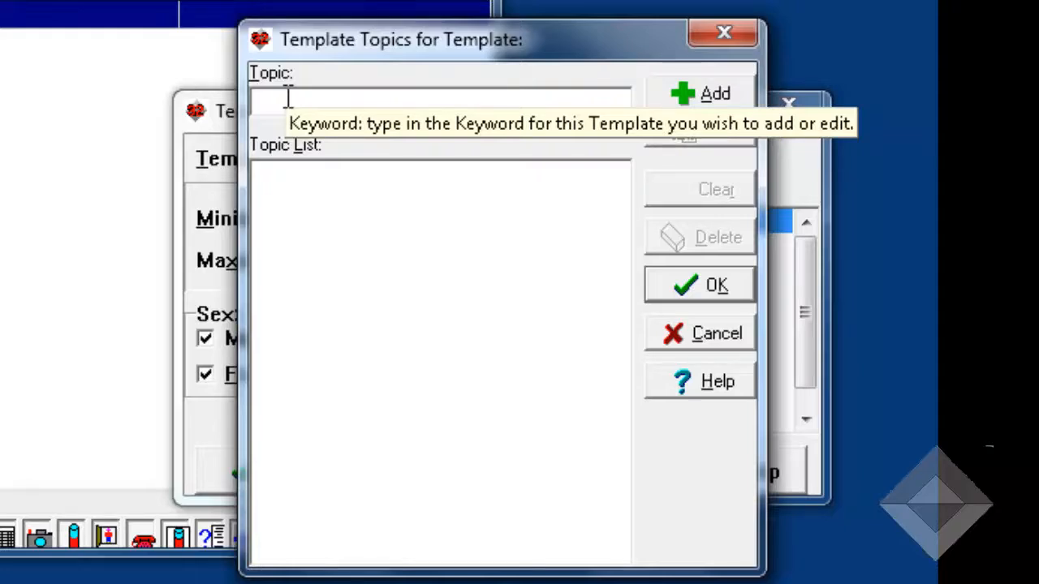
{"action": "type", "text": "TYPE I D"}
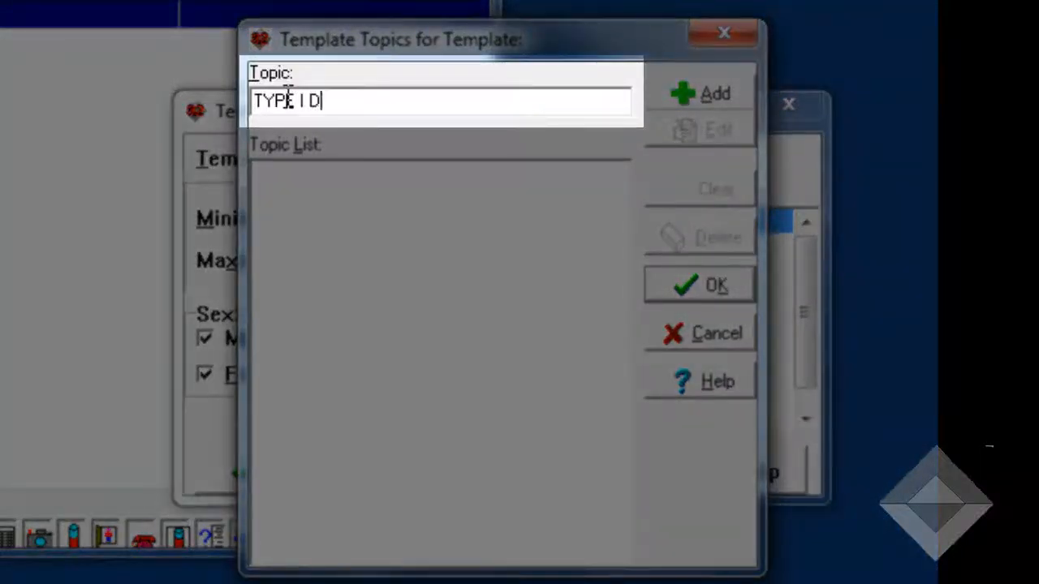
{"action": "type", "text": "IABETES"}
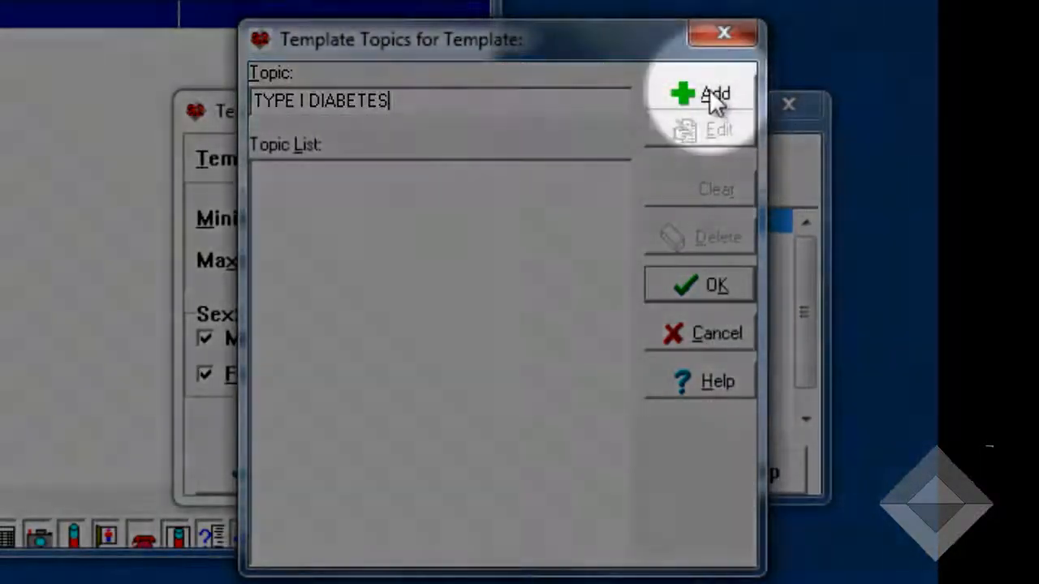
{"action": "left_click", "coordinate": [712, 98]}
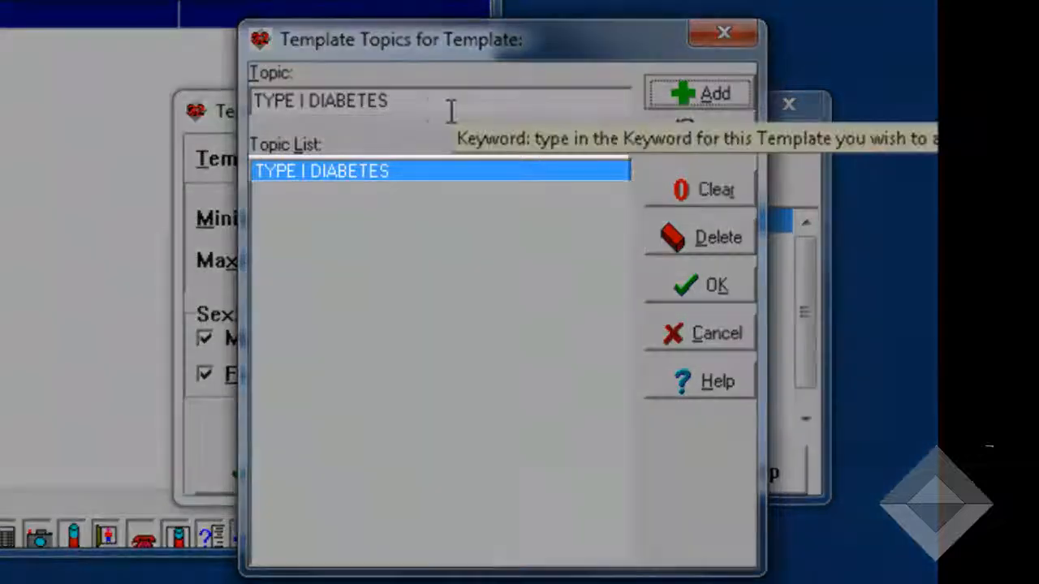
{"action": "left_click", "coordinate": [298, 101]}
{"action": "type", "text": "I"}
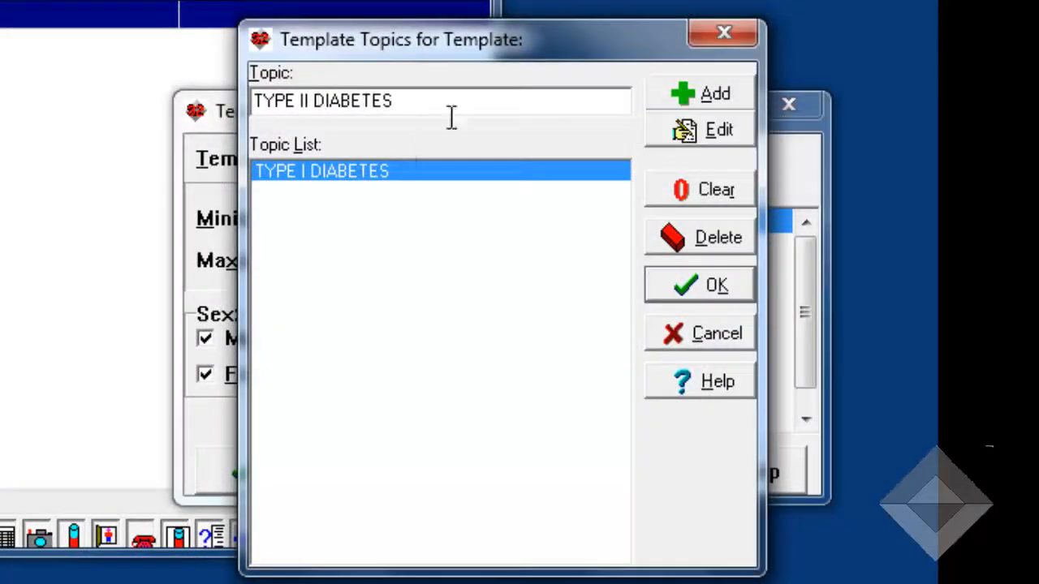
{"action": "left_click", "coordinate": [689, 97]}
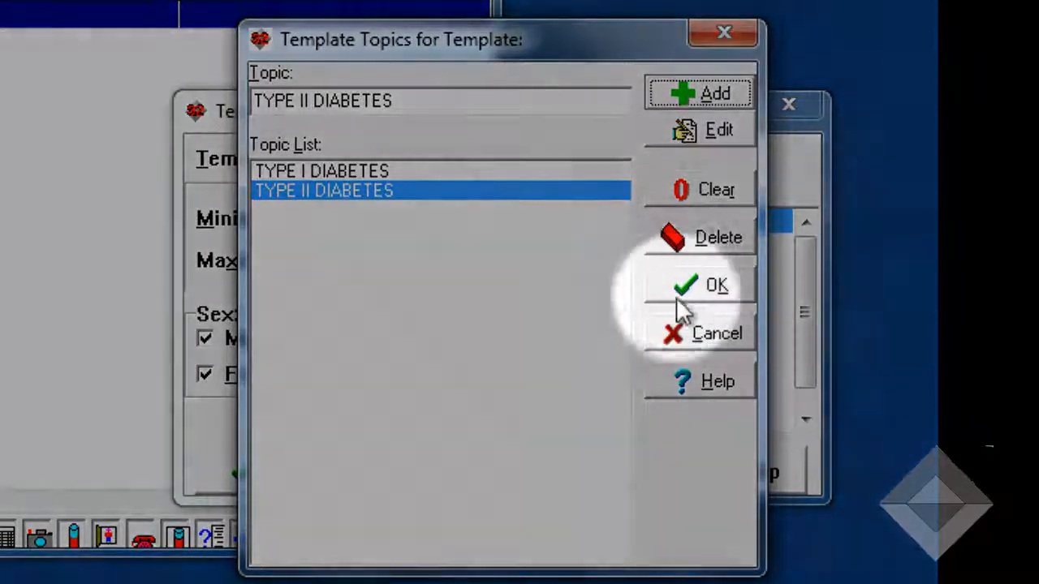
{"action": "left_click", "coordinate": [682, 294]}
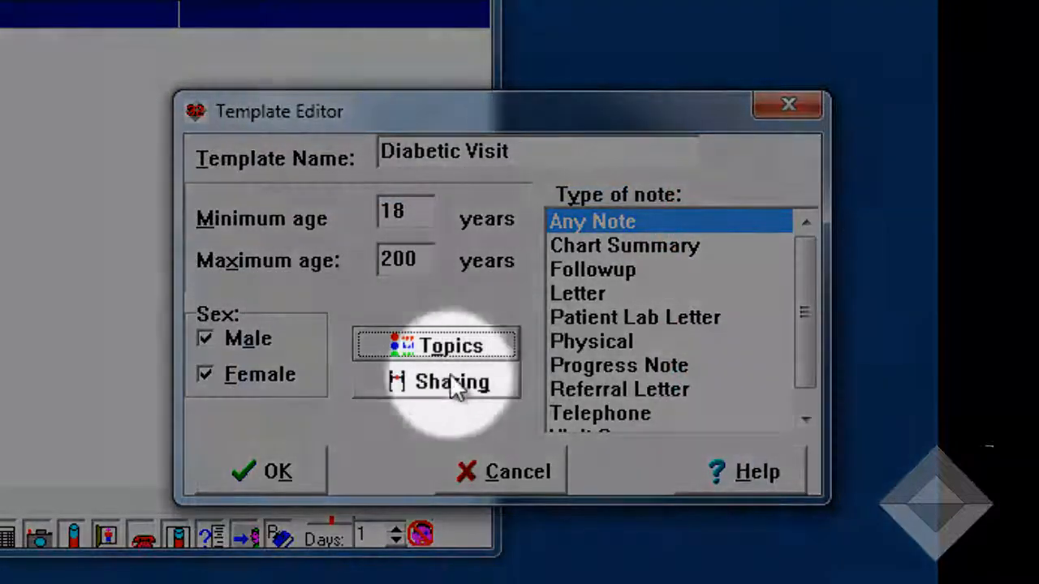
Share the template for use with all users and grant edit rights only to the signed-in user and the last listed user.
{"action": "left_click", "coordinate": [451, 383]}
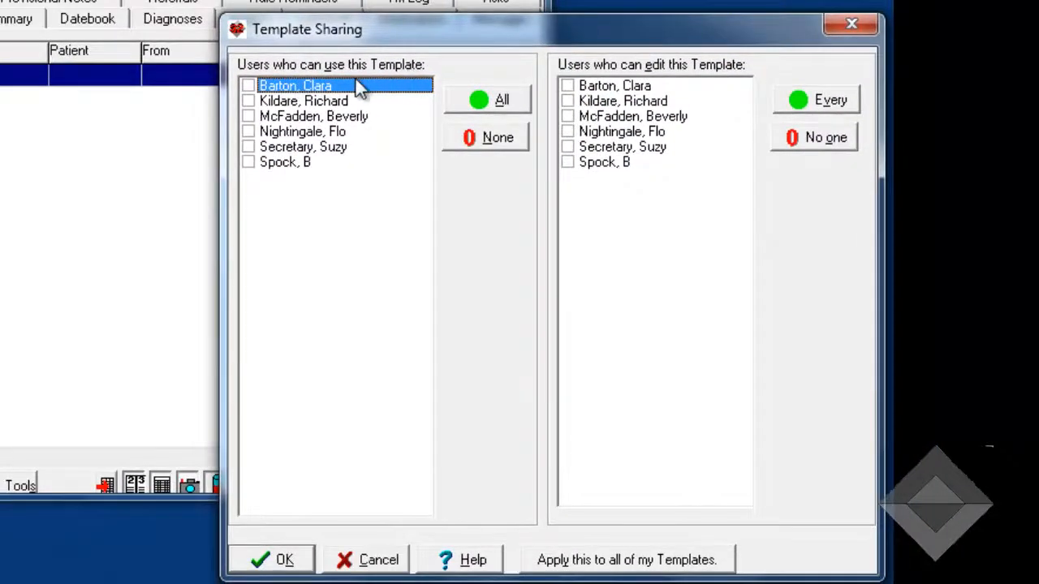
{"action": "left_click", "coordinate": [480, 99]}
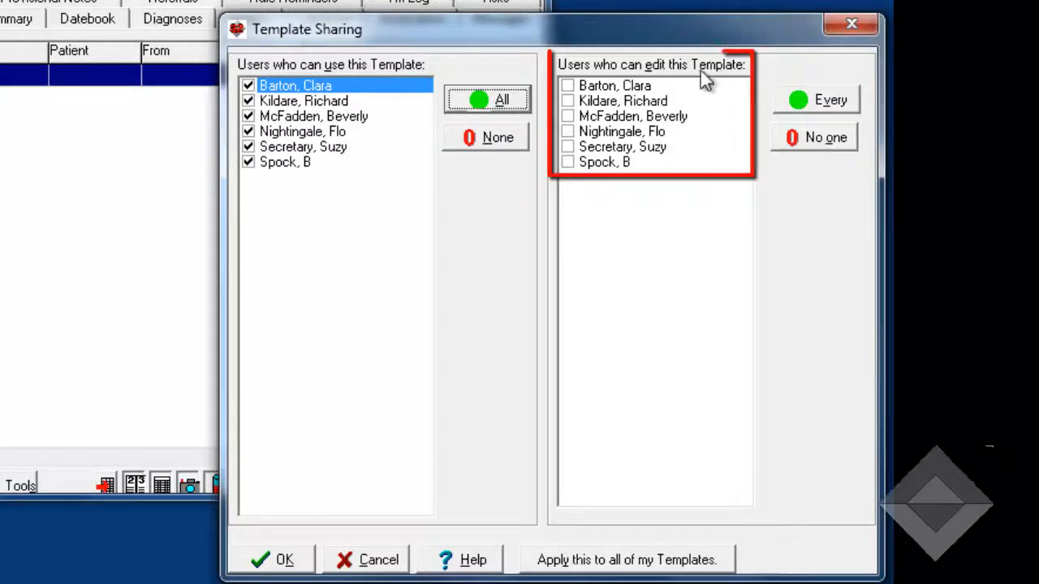
{"action": "left_click", "coordinate": [567, 116]}
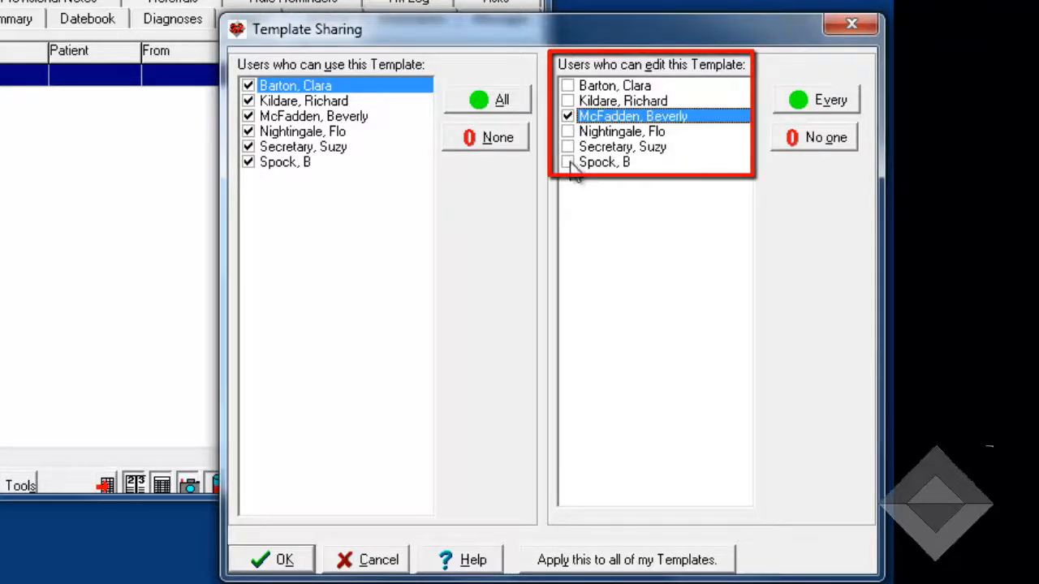
{"action": "left_click", "coordinate": [567, 162]}
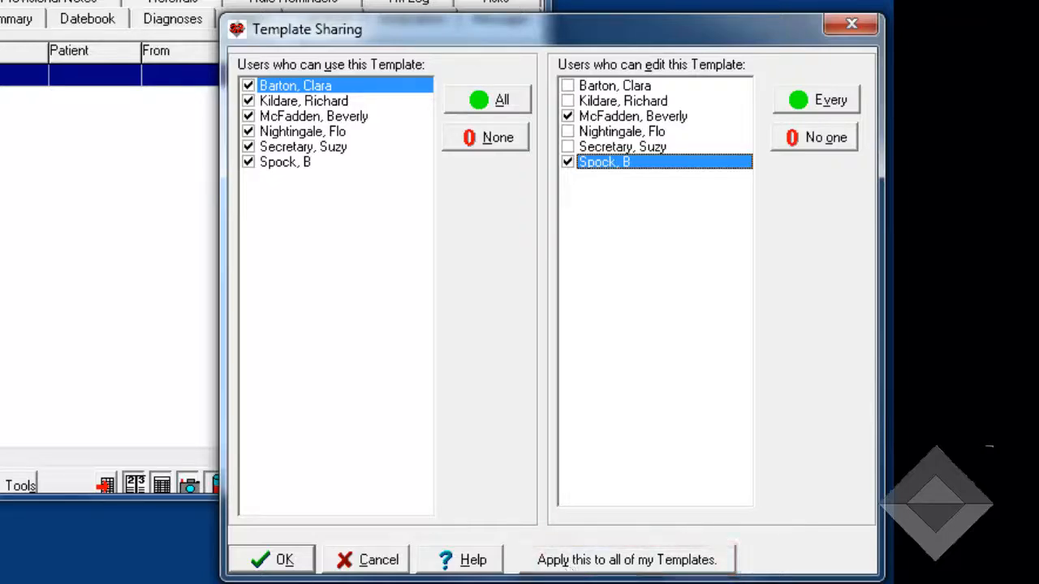
{"action": "left_click", "coordinate": [290, 568]}
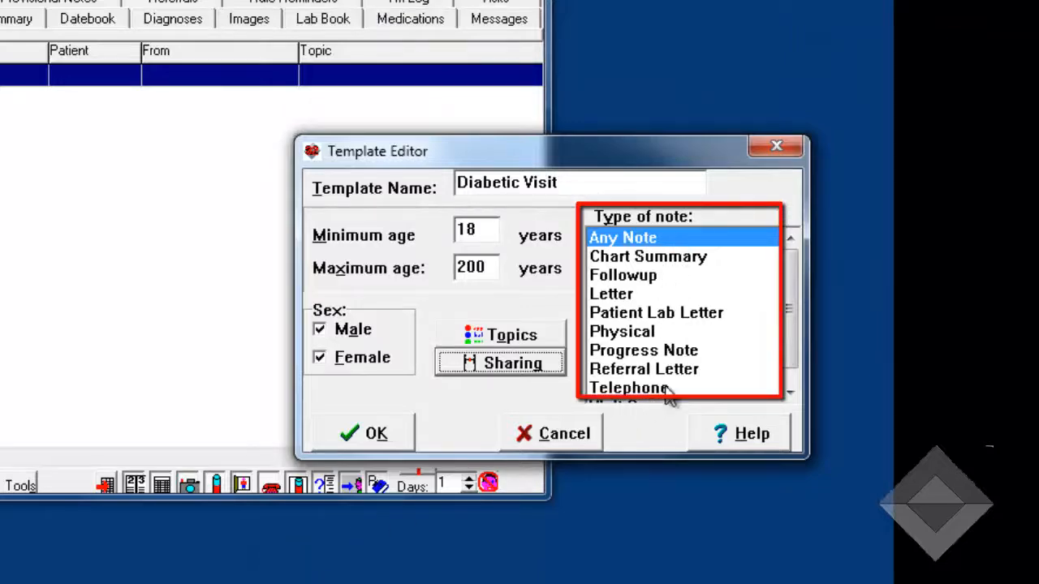
Check the available note types, keep Any Note for the template and accept its settings.
{"action": "left_click", "coordinate": [792, 375]}
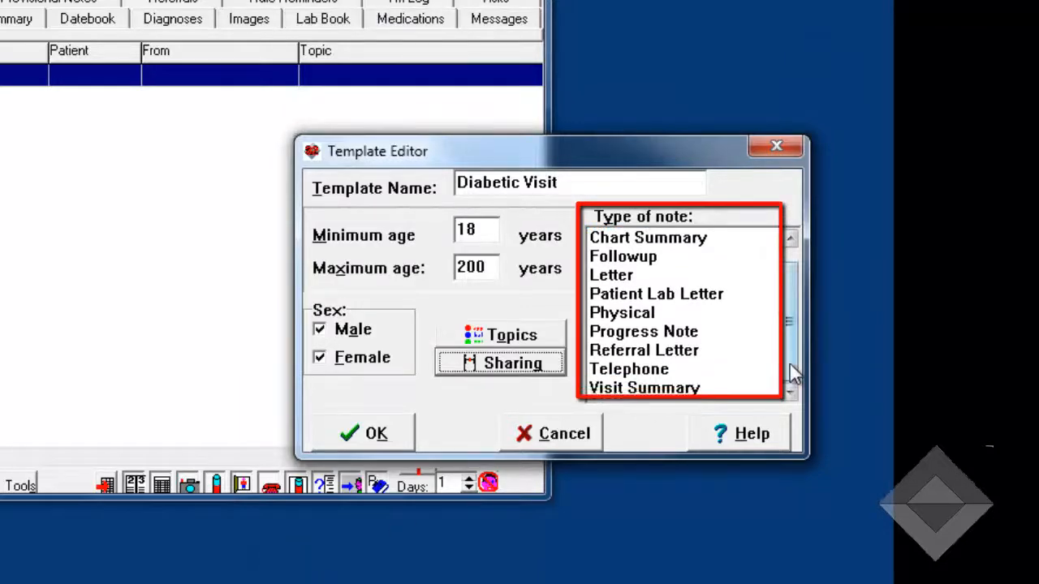
{"action": "left_click_drag", "start_coordinate": [790, 342], "coordinate": [791, 315]}
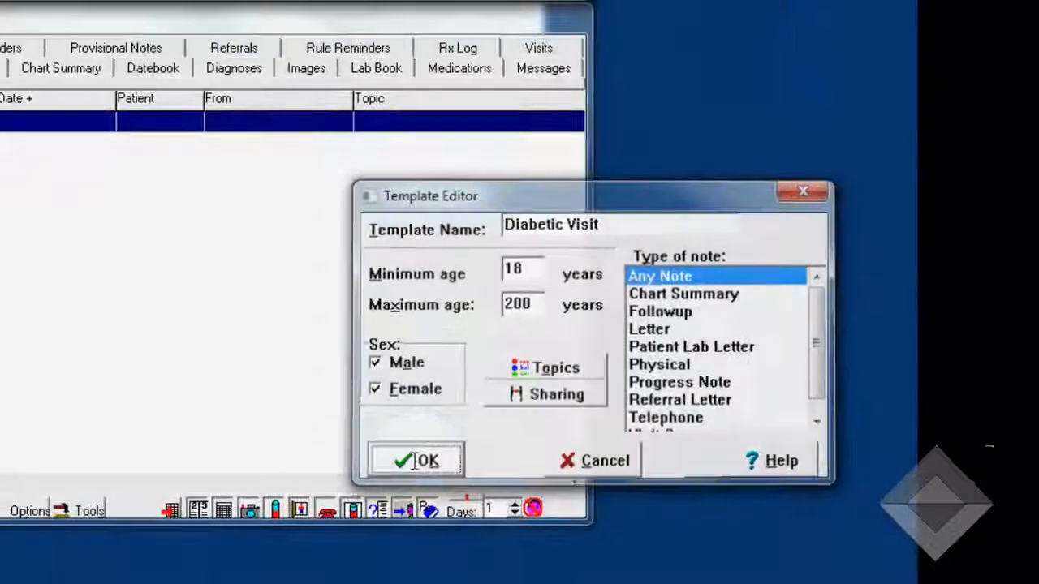
{"action": "left_click", "coordinate": [370, 431]}
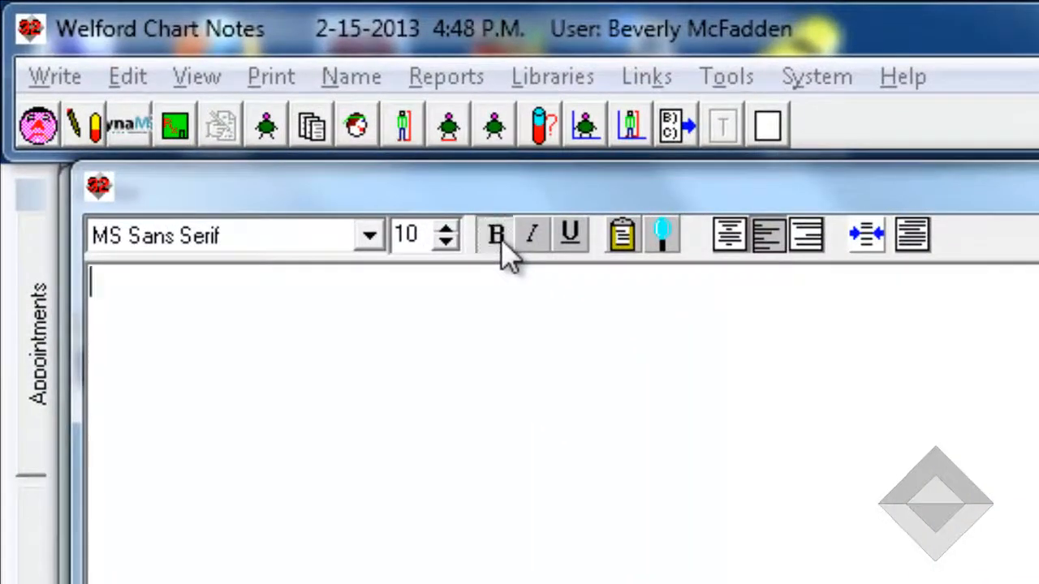
{"action": "type", "text": "hp"}
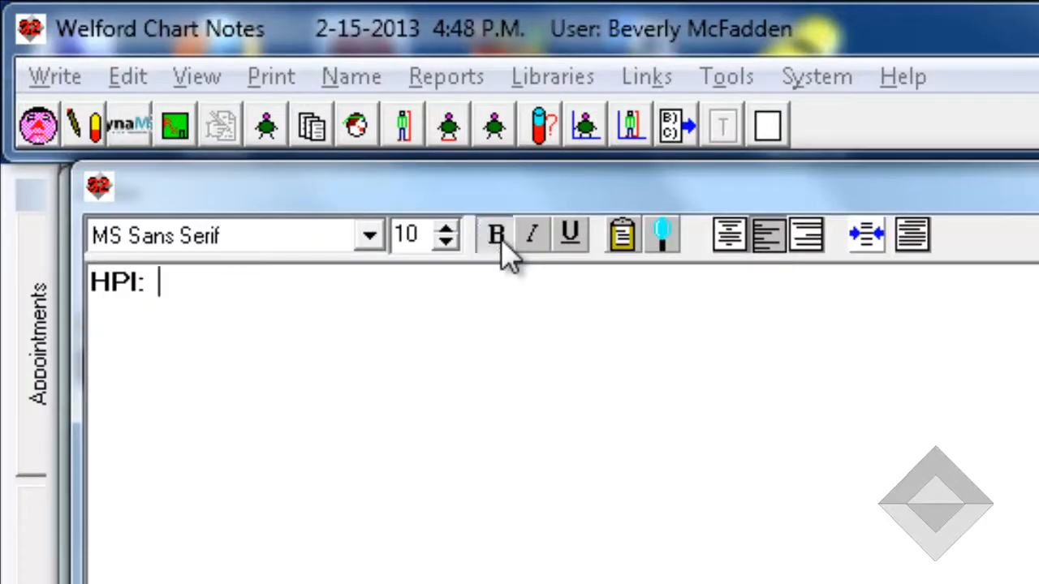
{"action": "type", "text": "@Firs"}
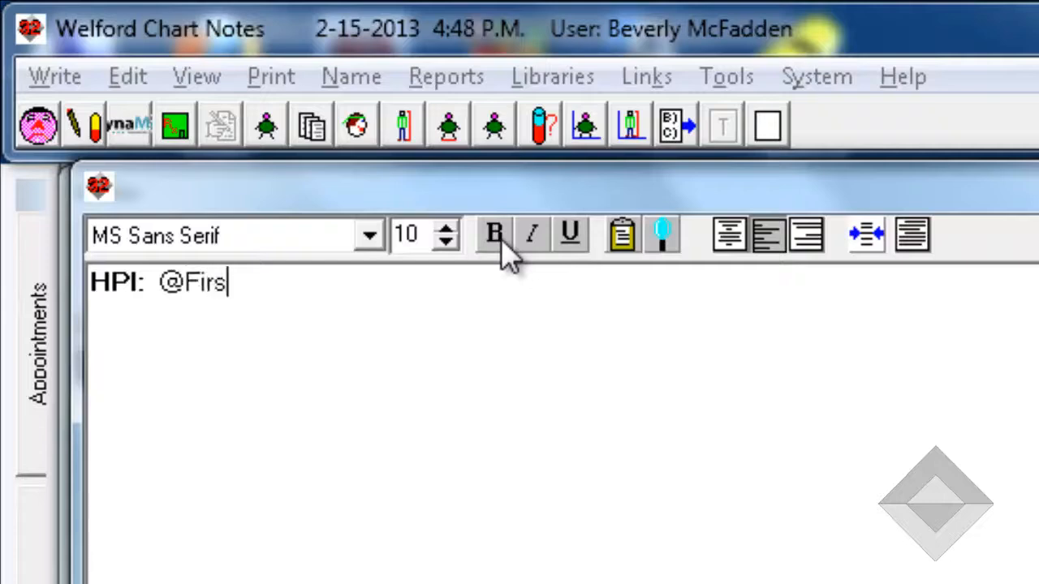
{"action": "type", "text": "tName"}
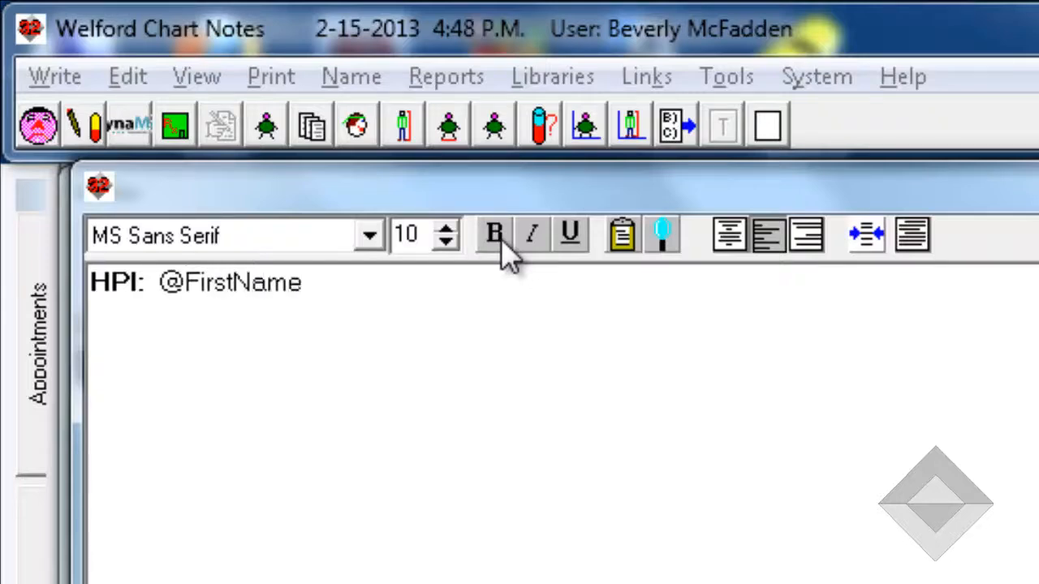
{"action": "type", "text": " returns fo"}
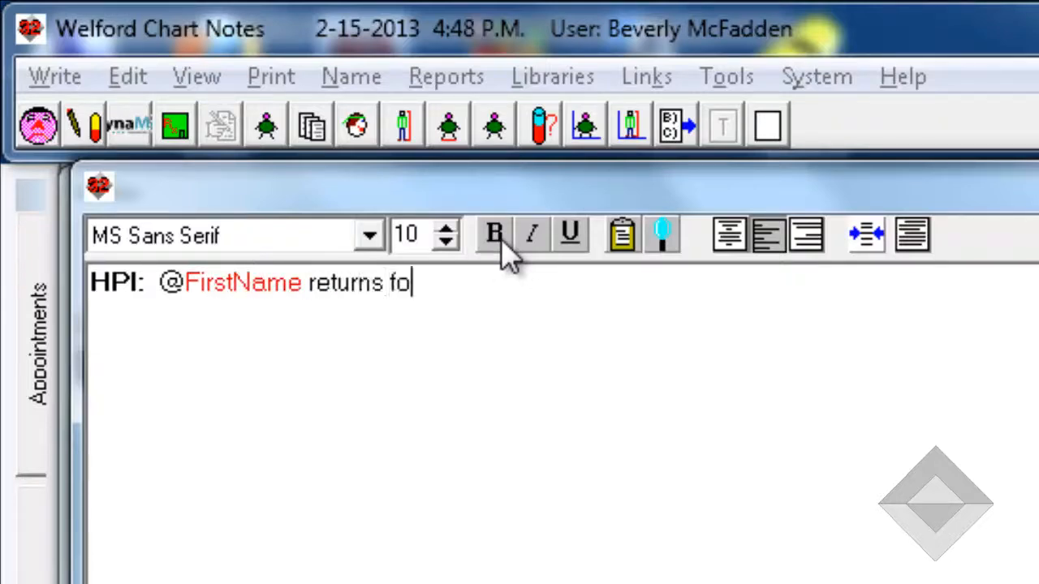
{"action": "type", "text": "r a checkup"}
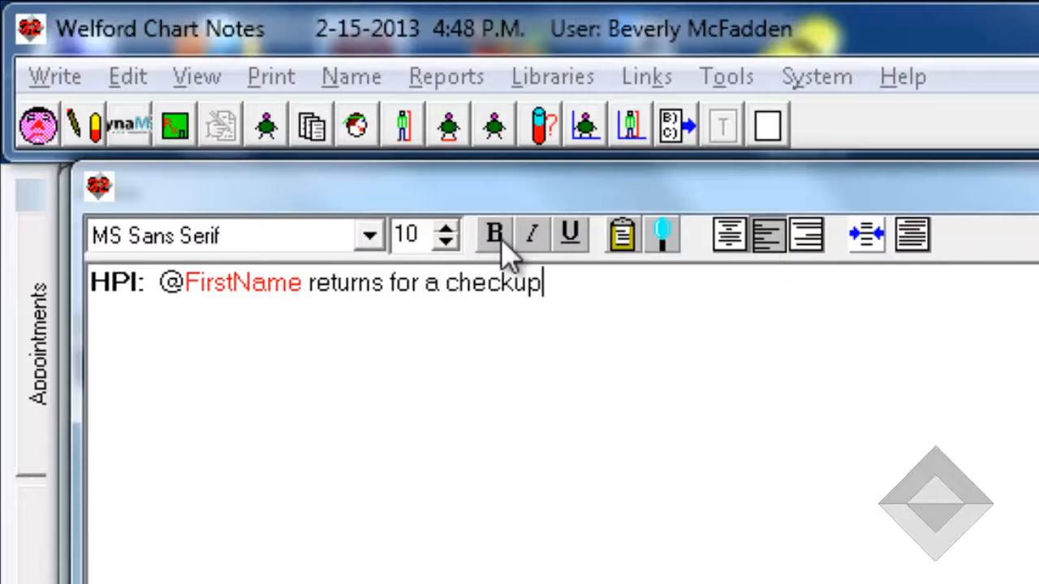
{"action": "type", "text": "."}
{"action": "key", "text": "Return"}
Add the line "Home glucose readings:" ending with a ° fill-in marker.
{"action": "type", "text": "Home gluc"}
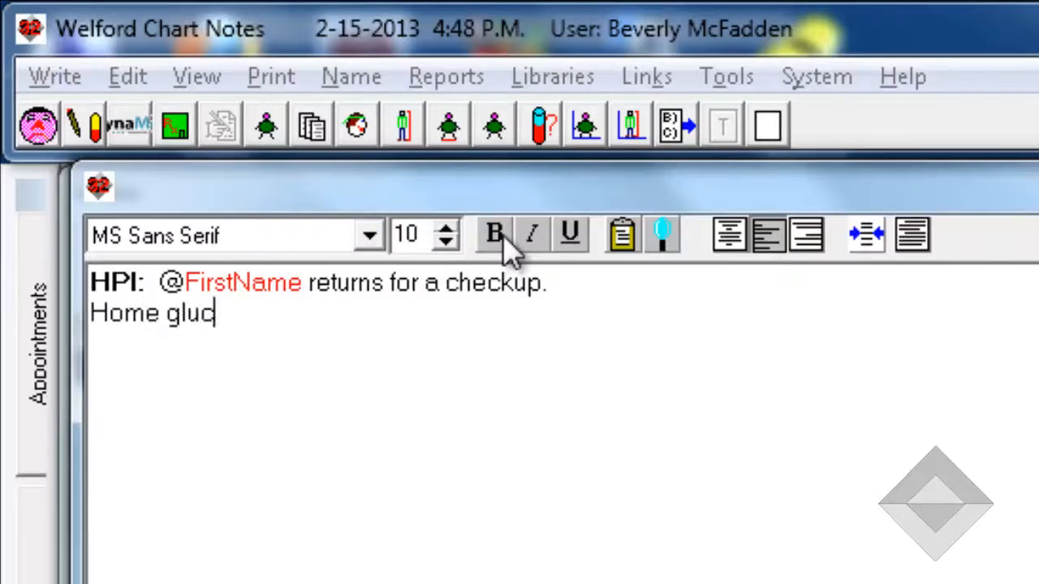
{"action": "type", "text": "ose"}
{"action": "key", "text": "F8"}
{"action": "type", "text": "readings:"}
{"action": "key", "text": "Return"}
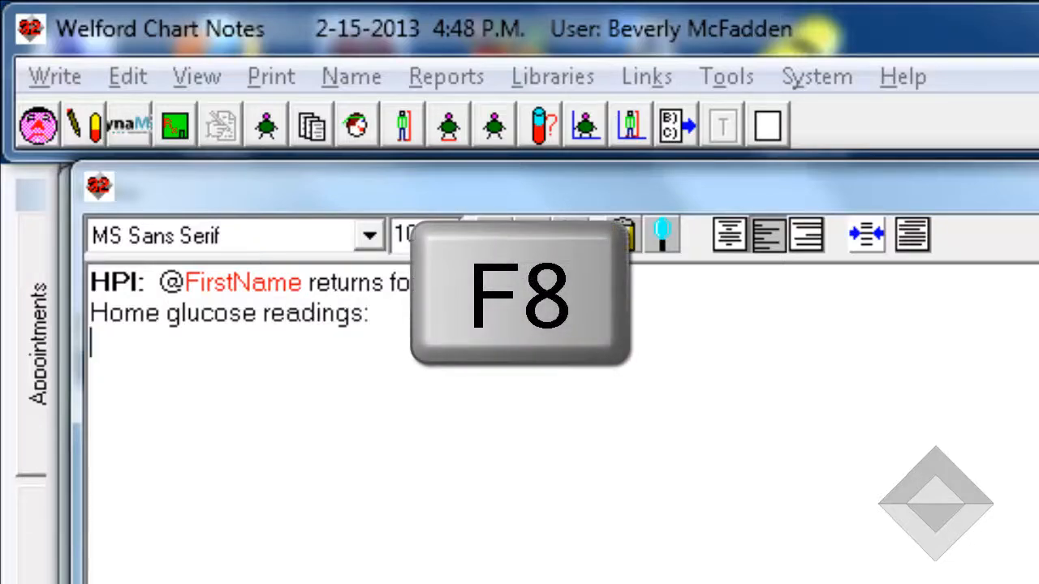
{"action": "key", "text": "BackSpace"}
{"action": "type", "text": "1"}
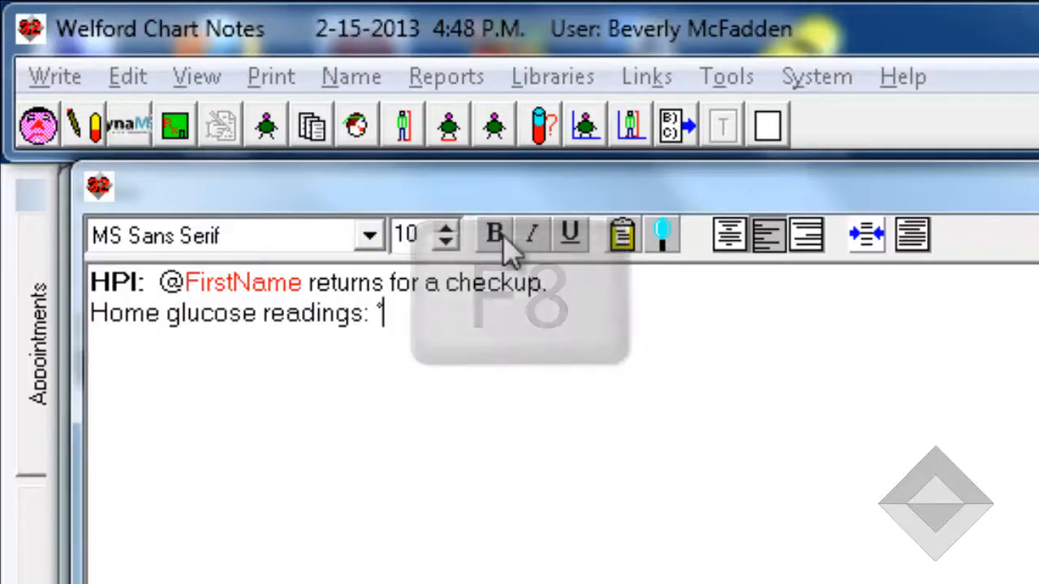
{"action": "key", "text": "Return"}
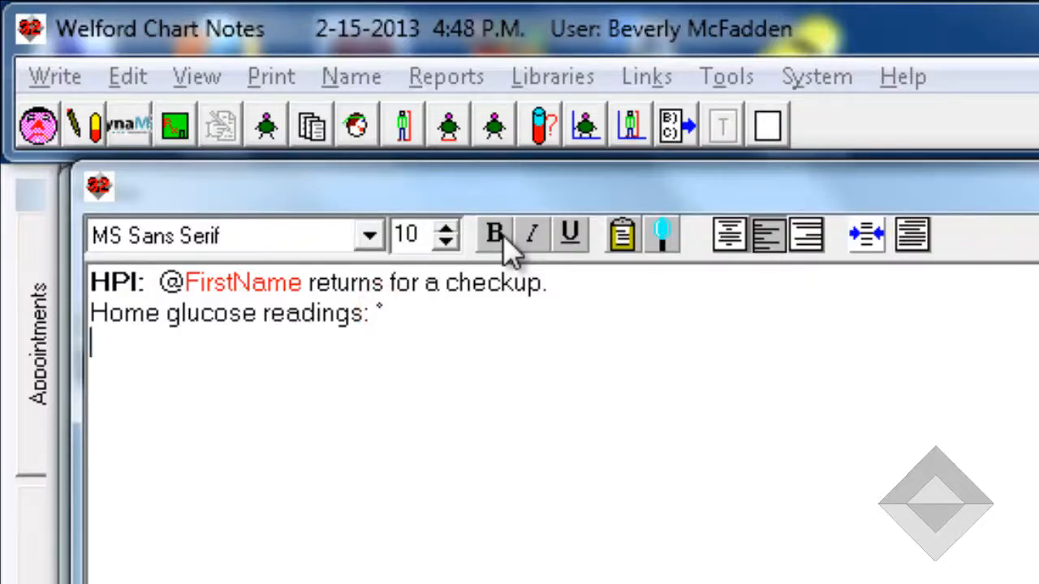
Add an "Eyes:" line and insert the EYE SYMPTOMS template wordlist after it.
{"action": "type", "text": "Eyes:"}
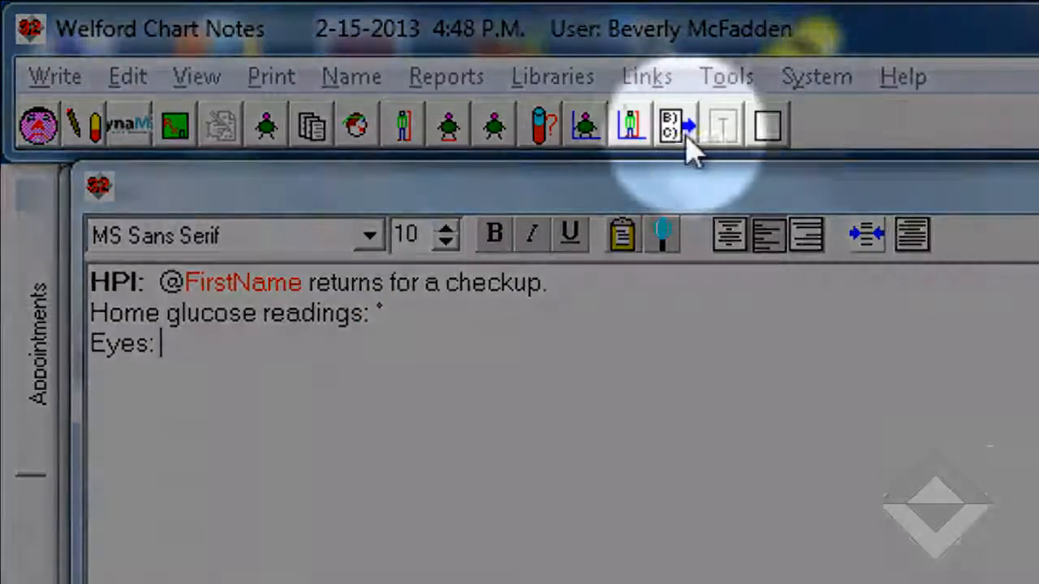
{"action": "left_click", "coordinate": [669, 125]}
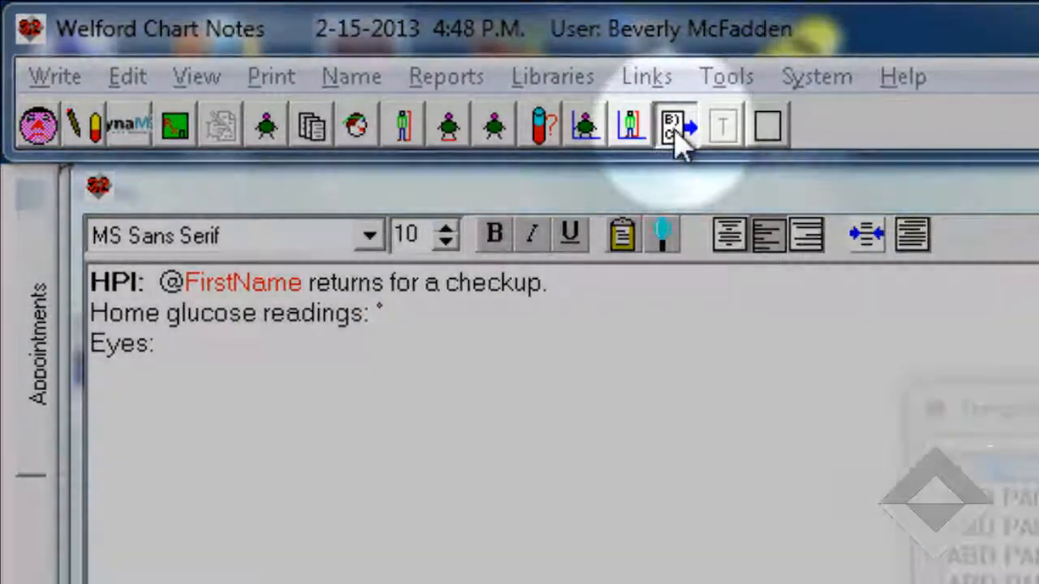
{"action": "key", "text": "e"}
{"action": "key", "text": "y"}
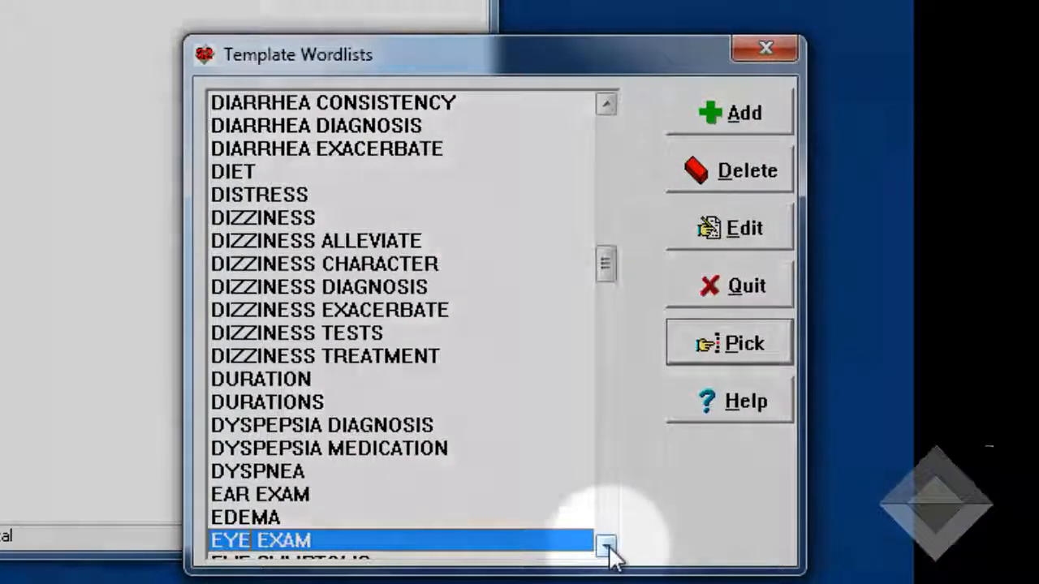
{"action": "left_click", "coordinate": [609, 554]}
{"action": "left_click", "coordinate": [369, 544]}
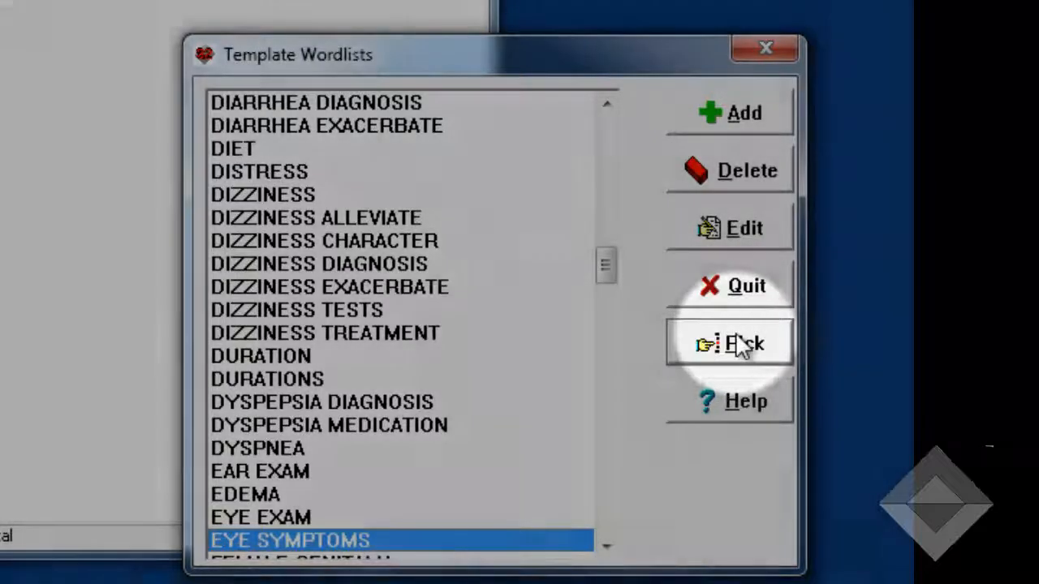
{"action": "left_click", "coordinate": [734, 344]}
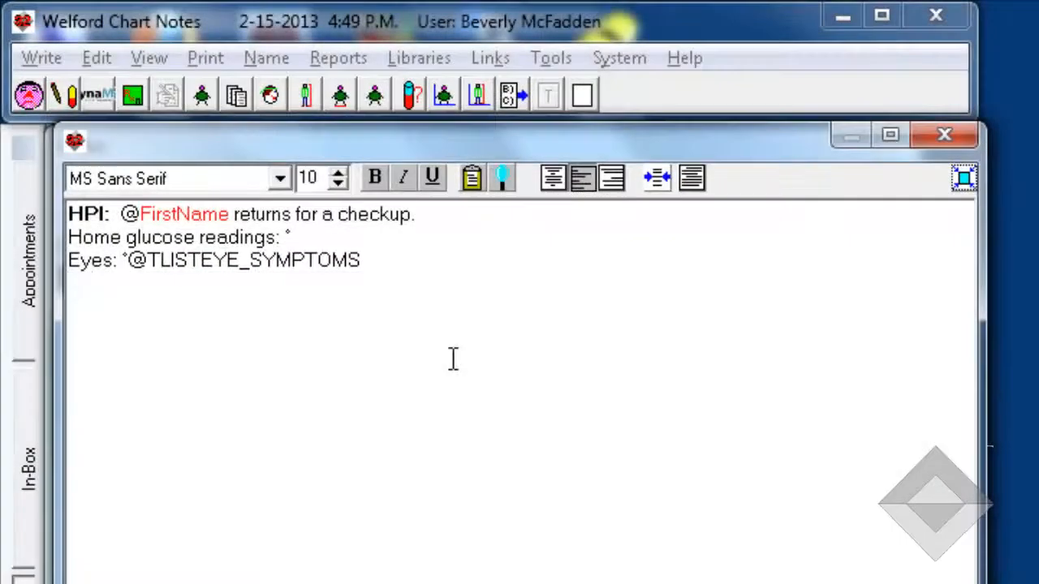
Add a "Feet:" line below the eyes line and insert the FOOT SYMPTOMS template wordlist after it.
{"action": "key", "text": "Return"}
{"action": "type", "text": "Feet:"}
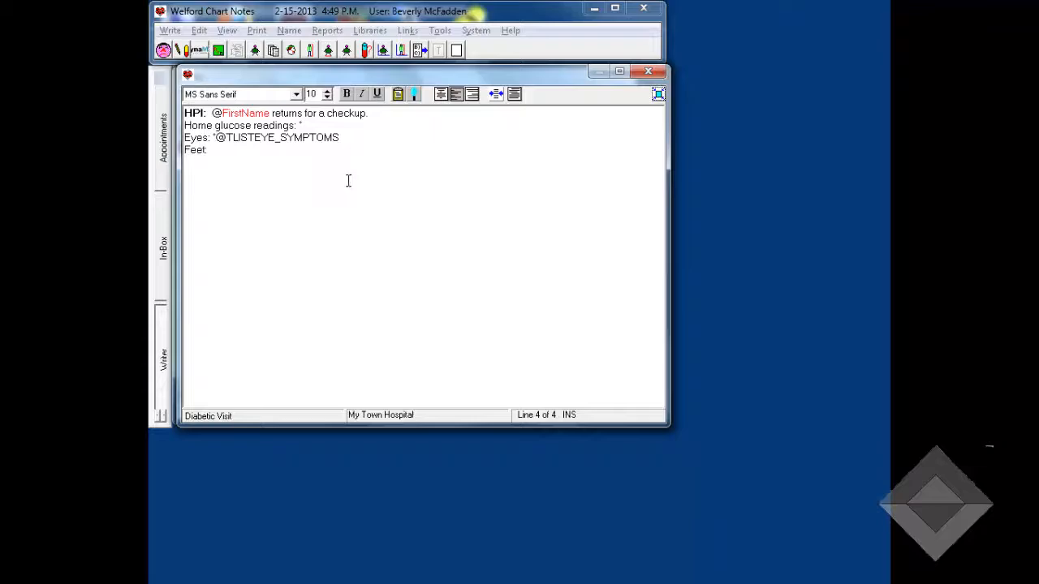
{"action": "right_click", "coordinate": [246, 198]}
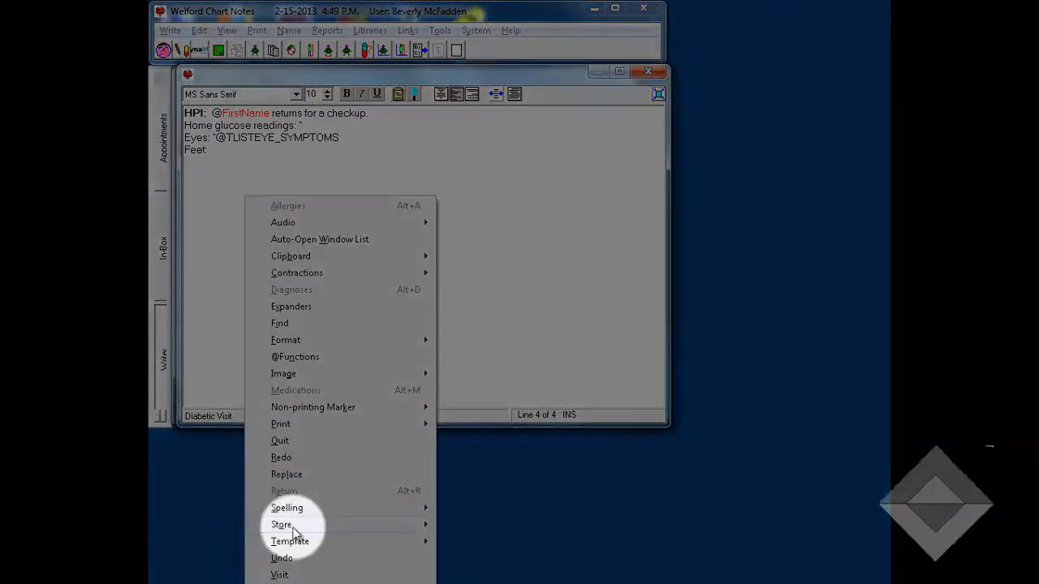
{"action": "mouse_move", "coordinate": [290, 542]}
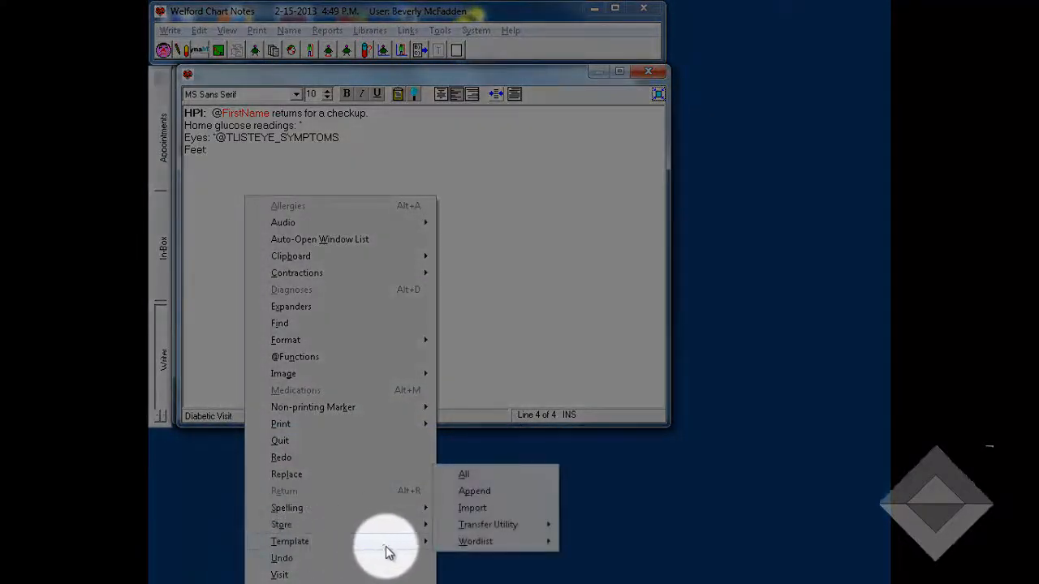
{"action": "mouse_move", "coordinate": [514, 550]}
{"action": "left_click", "coordinate": [593, 558]}
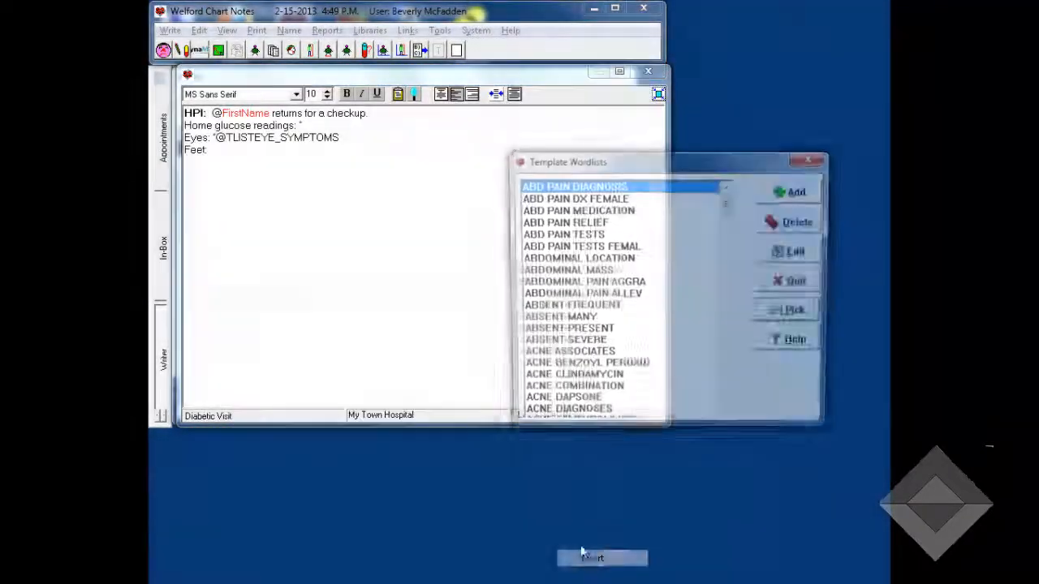
{"action": "key", "text": "Down"}
{"action": "key", "text": "Down"}
{"action": "key", "text": "Down"}
{"action": "key", "text": "Down"}
{"action": "key", "text": "Down"}
{"action": "key", "text": "Down"}
{"action": "key", "text": "Down"}
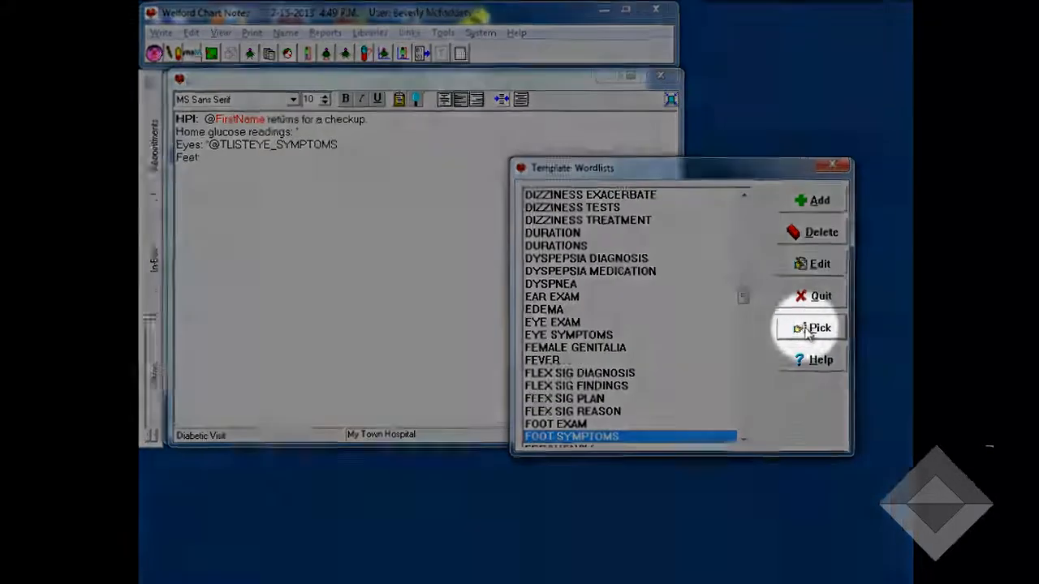
{"action": "left_click", "coordinate": [792, 312]}
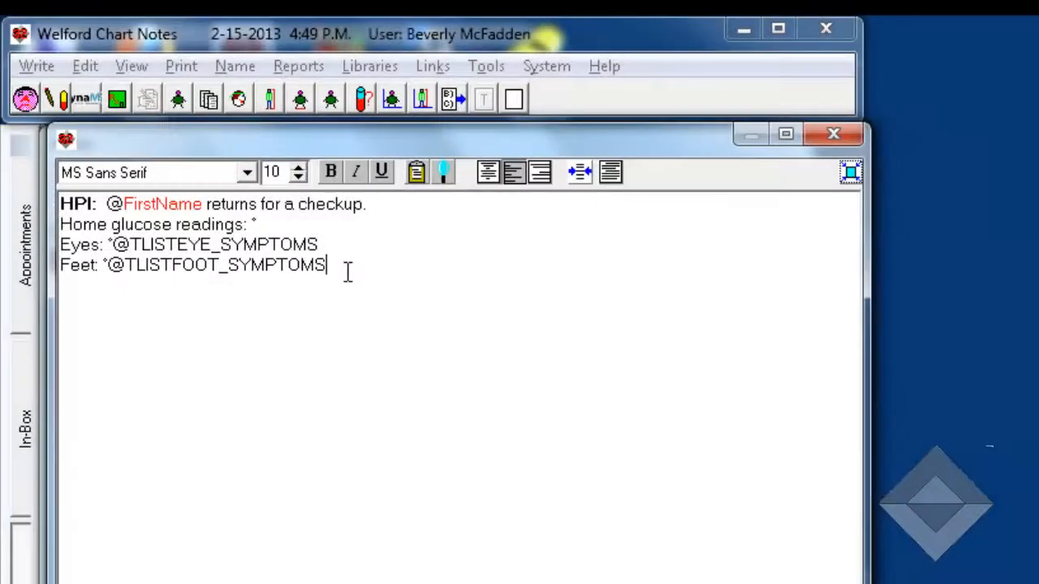
{"action": "key", "text": "Return"}
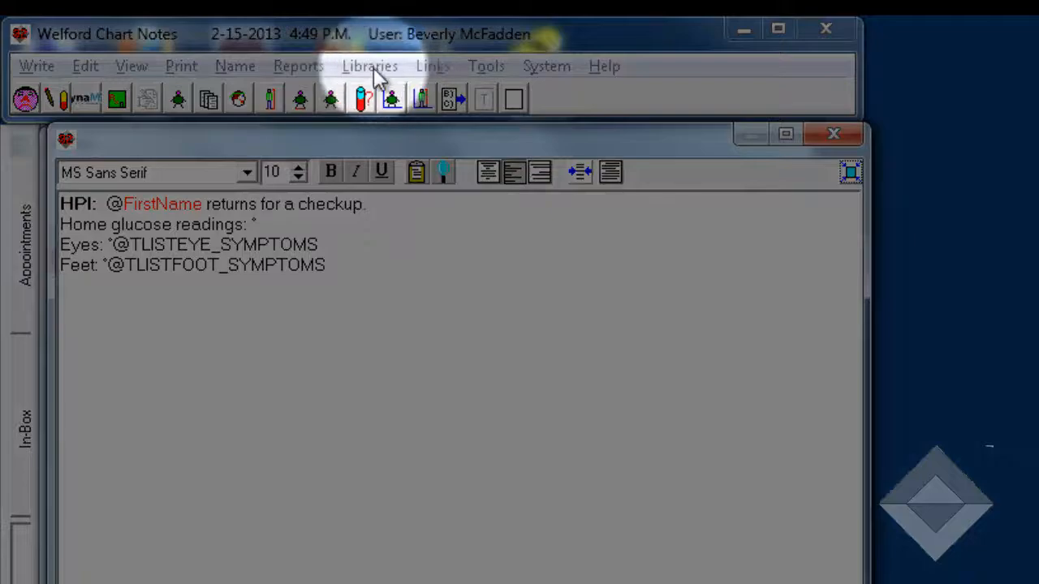
{"action": "left_click", "coordinate": [372, 68]}
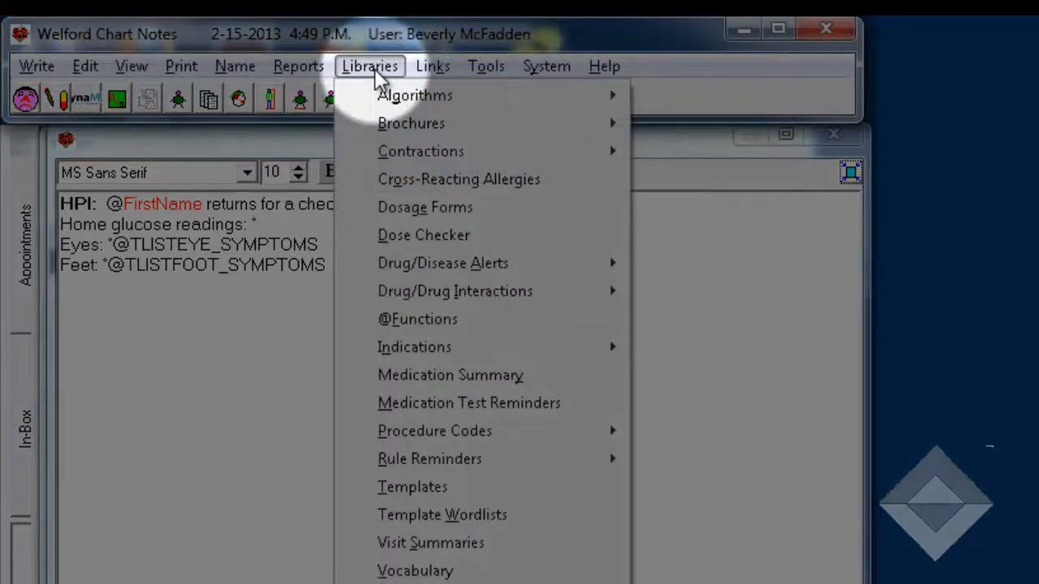
{"action": "left_click", "coordinate": [418, 322]}
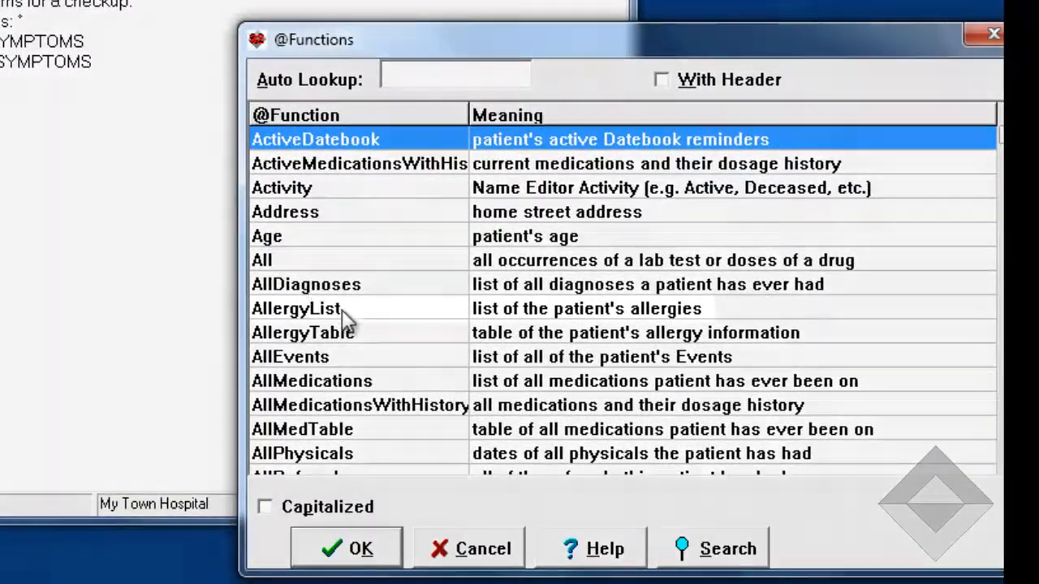
{"action": "left_click", "coordinate": [342, 310]}
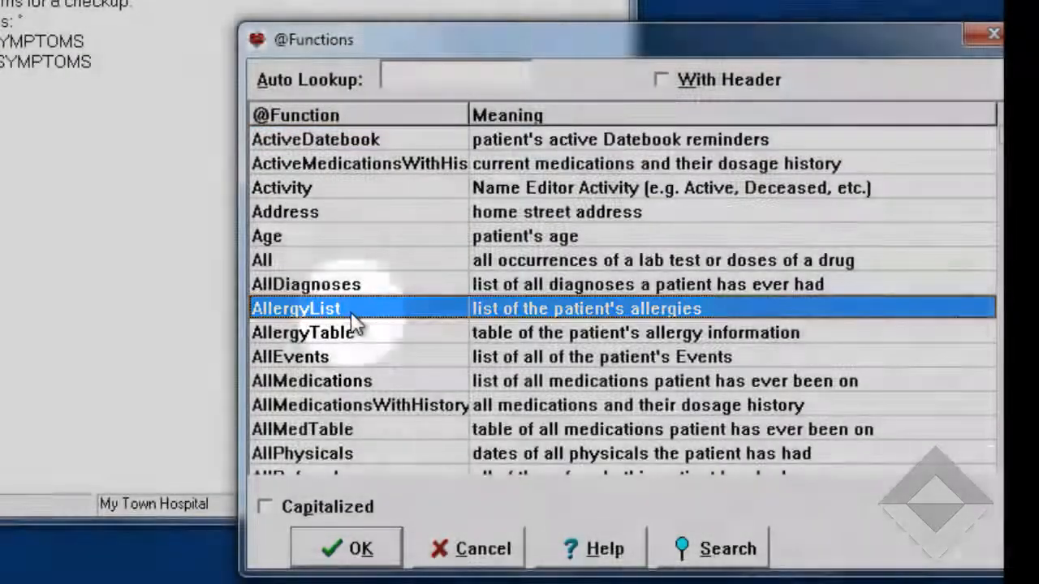
{"action": "left_click", "coordinate": [345, 549]}
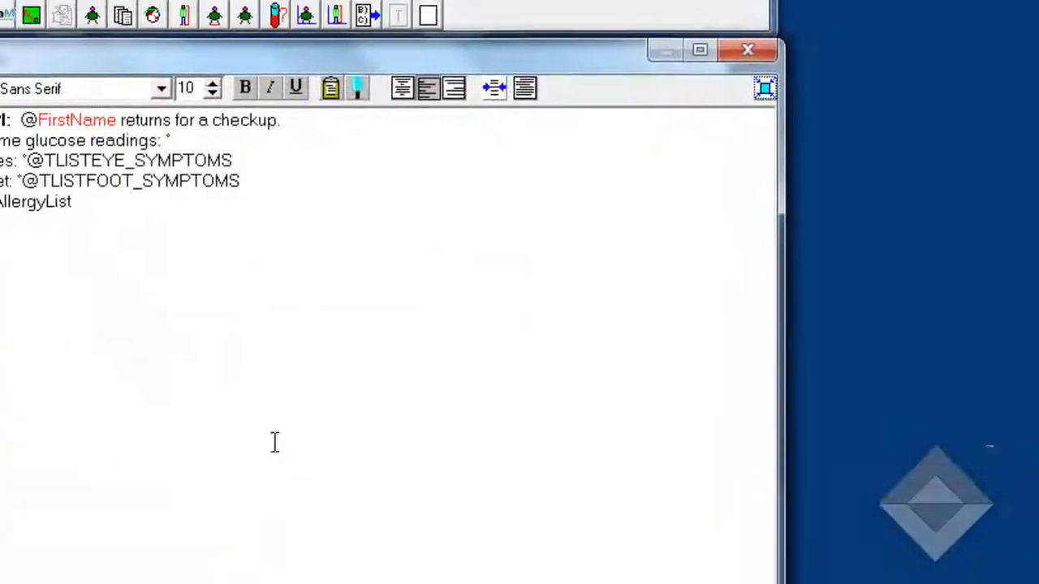
{"action": "key", "text": "Return"}
{"action": "type", "text": "@"}
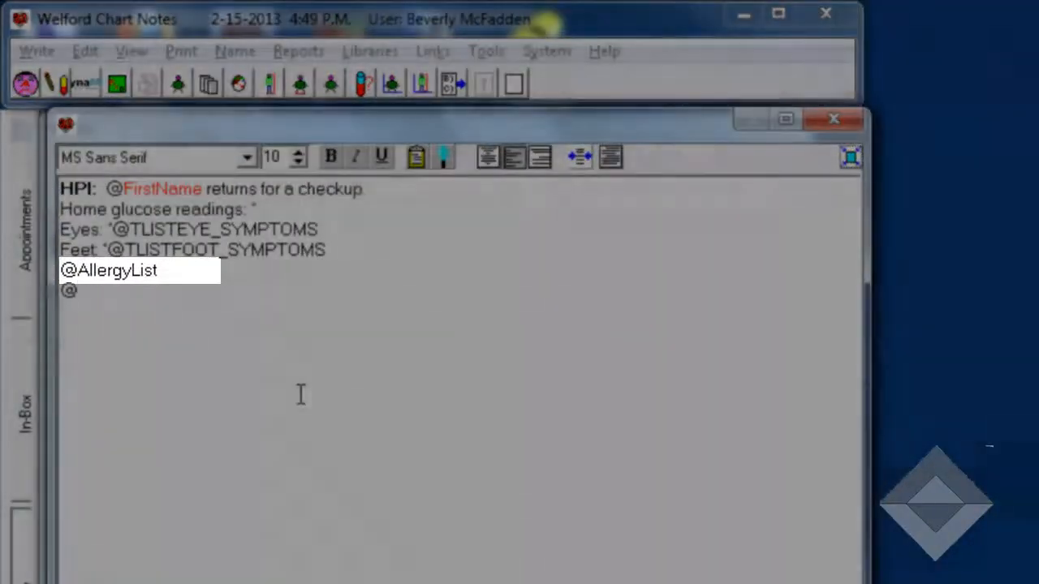
{"action": "type", "text": "MedList"}
{"action": "key", "text": "Return"}
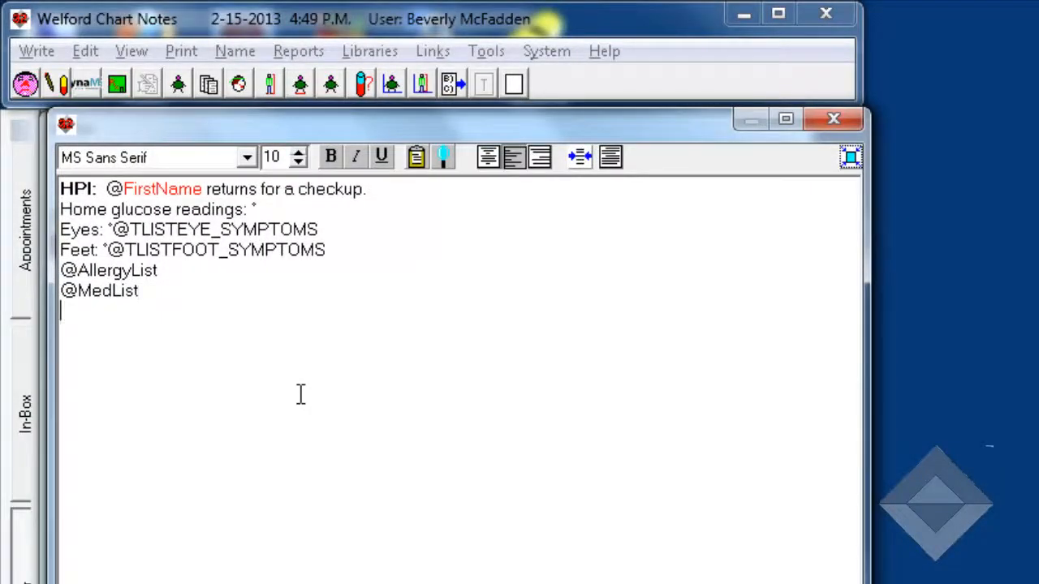
Leave a blank line and write a bold "Examination:" heading, with regular text resuming on the line below.
{"action": "key", "text": "Return"}
{"action": "key", "text": "ctrl+b"}
{"action": "type", "text": "Examination:"}
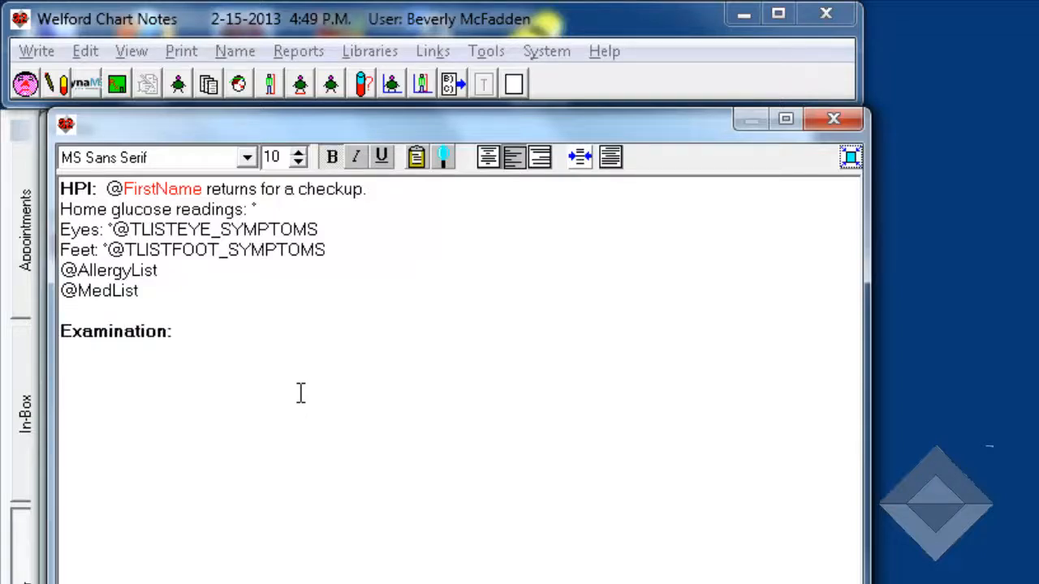
{"action": "key", "text": "ctrl+b"}
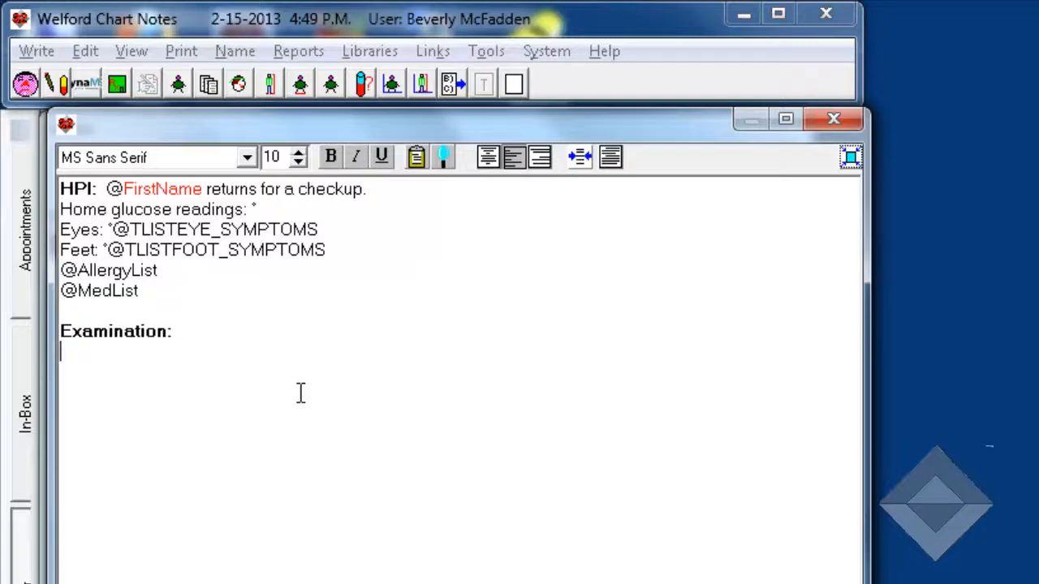
{"action": "type", "text": "Fundi: @"}
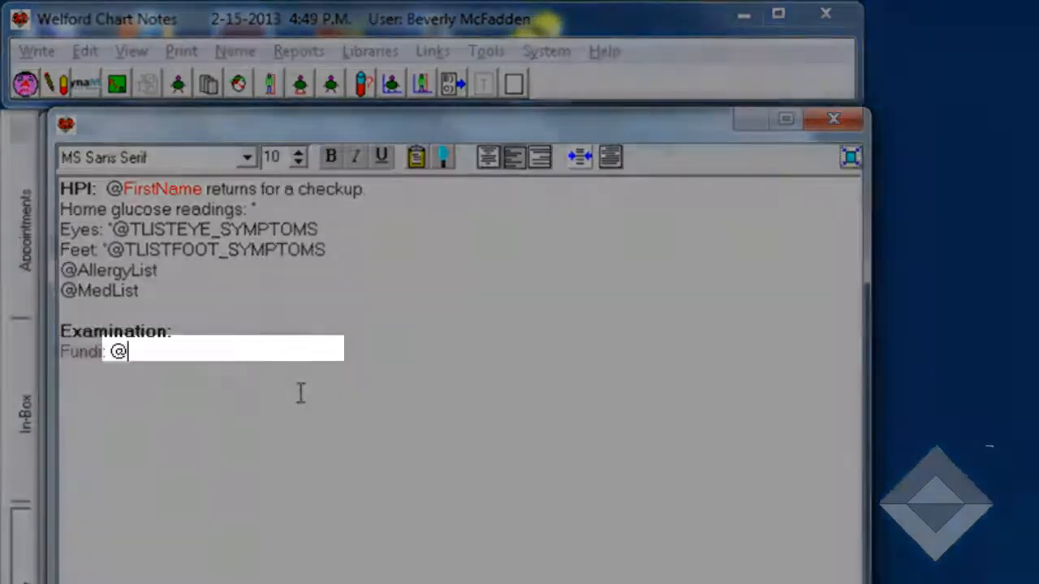
{"action": "type", "text": "TList"}
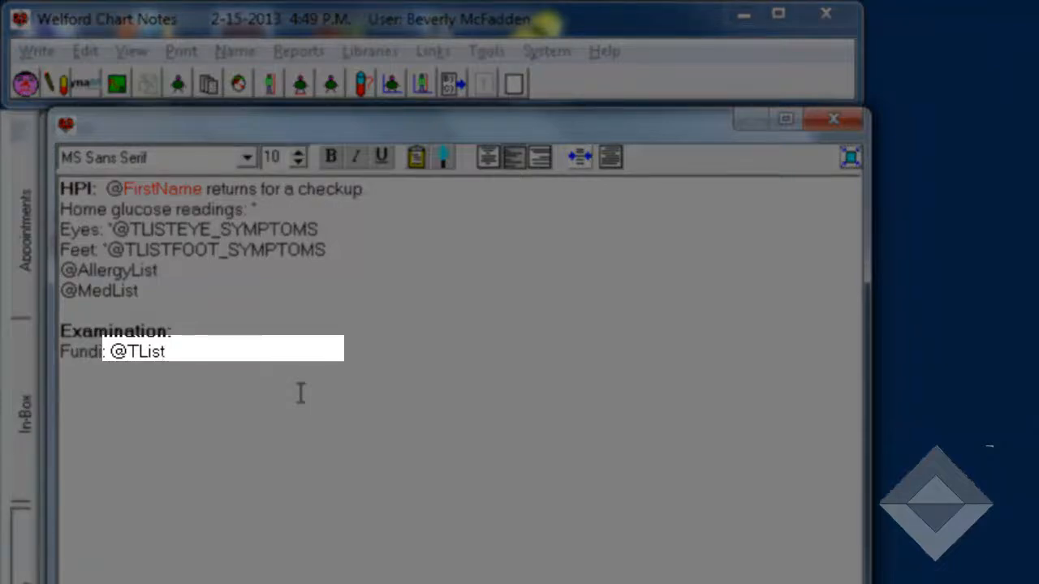
{"action": "type", "text": "Fundus_E"}
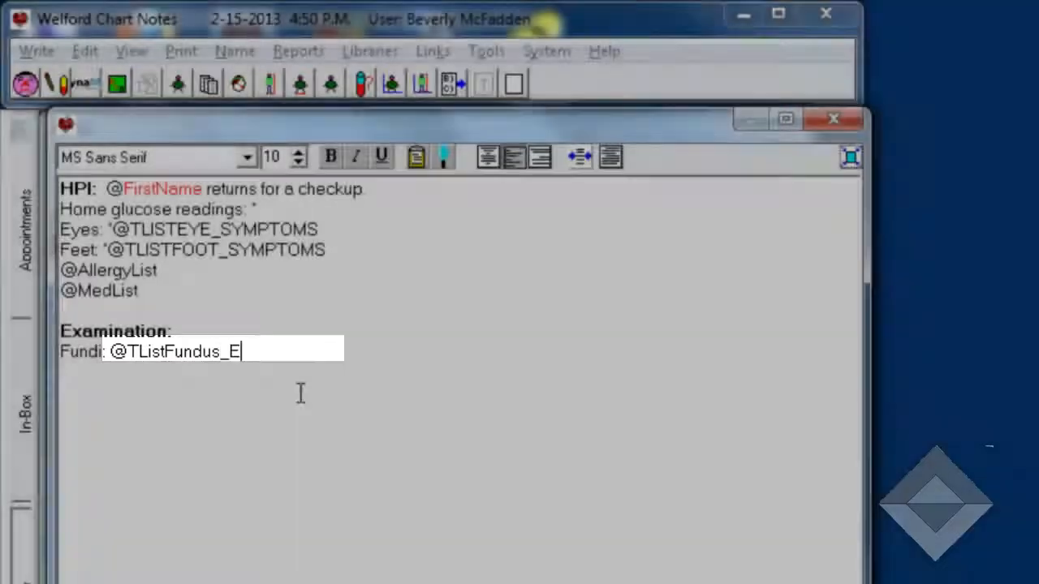
{"action": "type", "text": "xam"}
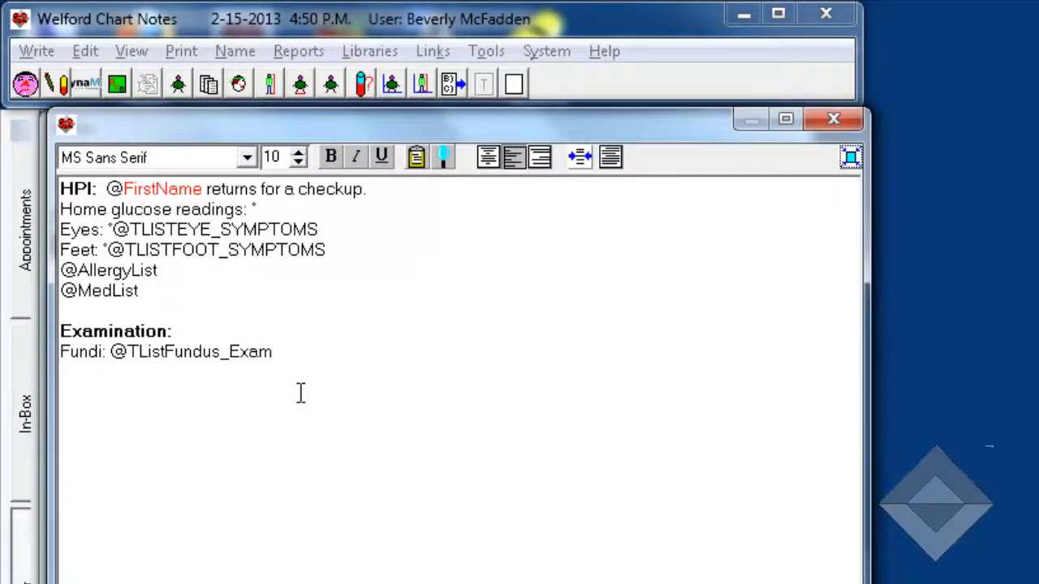
{"action": "key", "text": "Return"}
{"action": "type", "text": "Cor: @TListHea"}
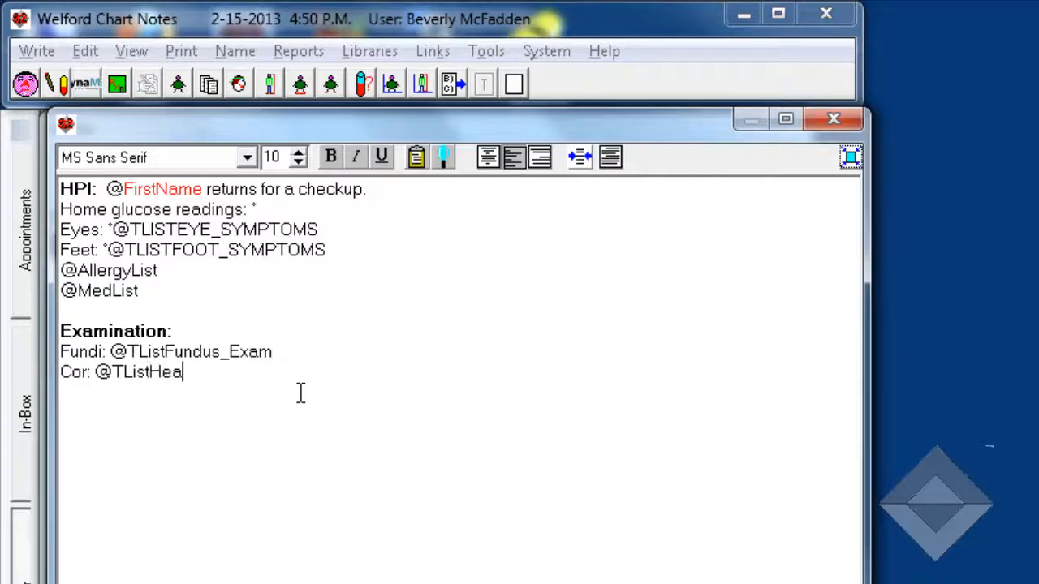
{"action": "type", "text": "rt_Exam"}
{"action": "key", "text": "Return"}
{"action": "type", "text": "Fe"}
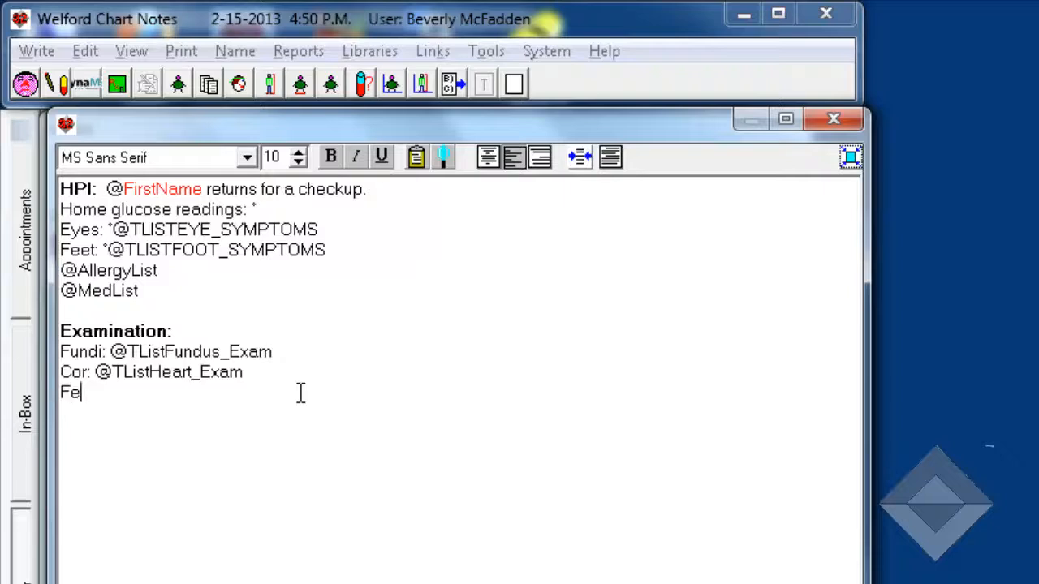
{"action": "type", "text": "et: @TL"}
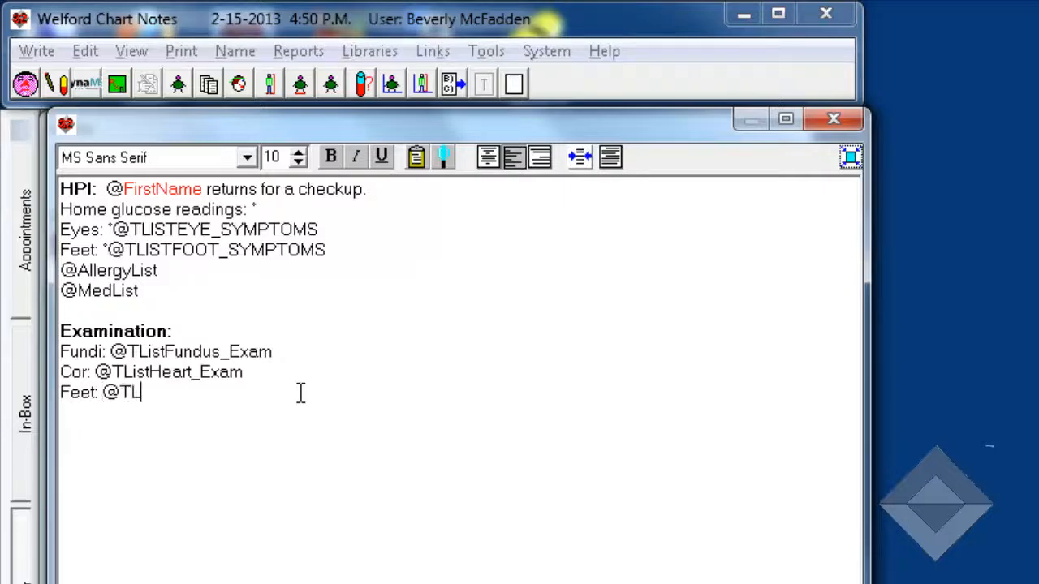
{"action": "type", "text": "istFoot_Exam"}
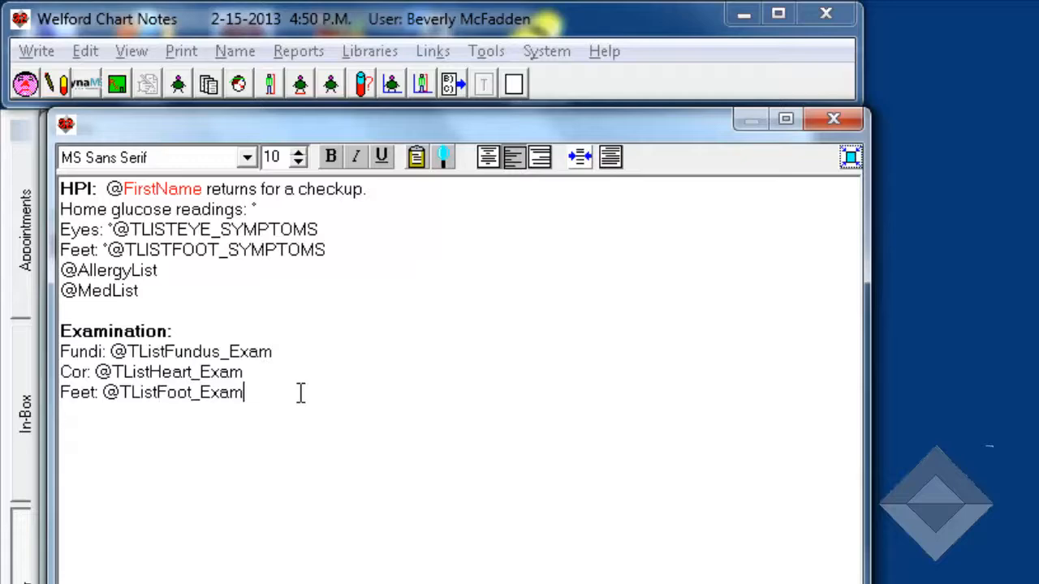
{"action": "key", "text": "Return"}
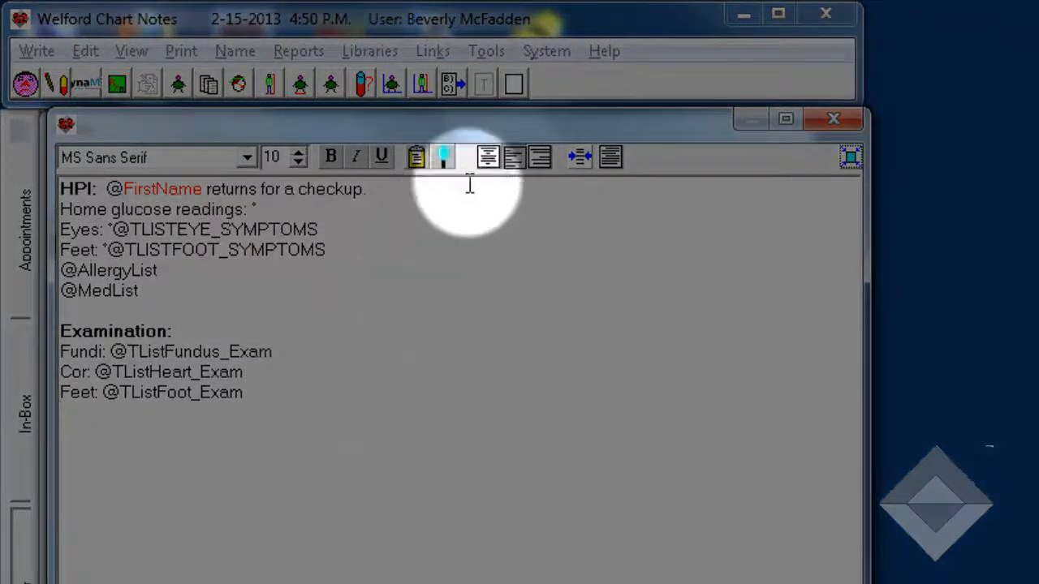
{"action": "left_click", "coordinate": [514, 85]}
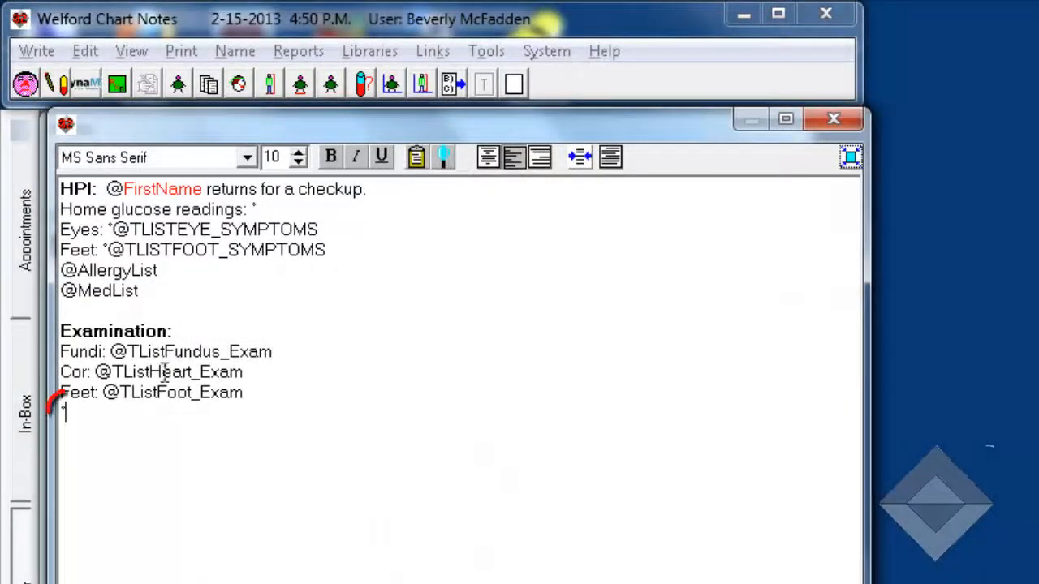
{"action": "key", "text": "Return"}
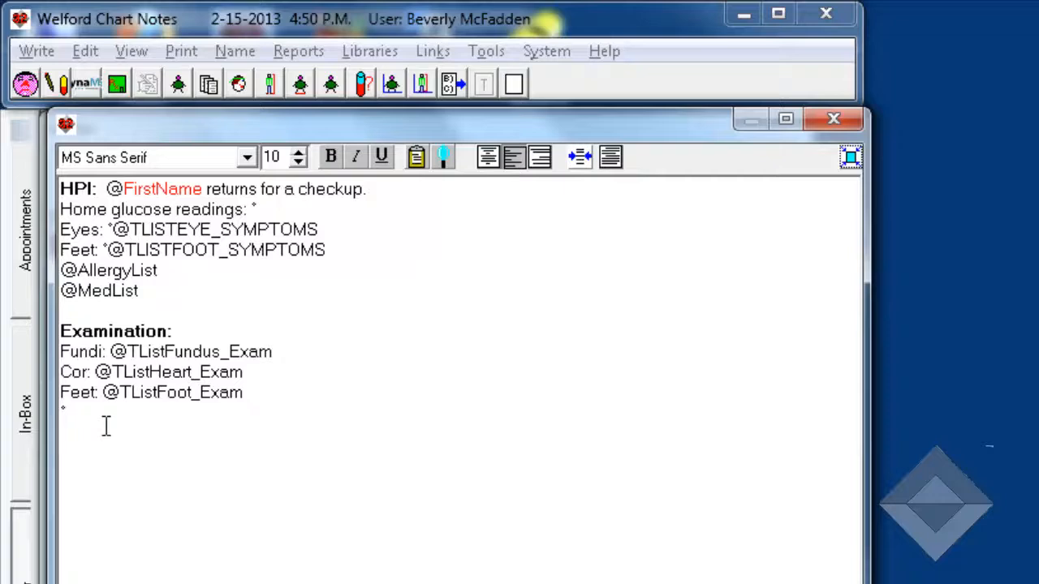
{"action": "type", "text": "@lf"}
{"action": "type", "text": "has type 1 diabetes mellitus "}
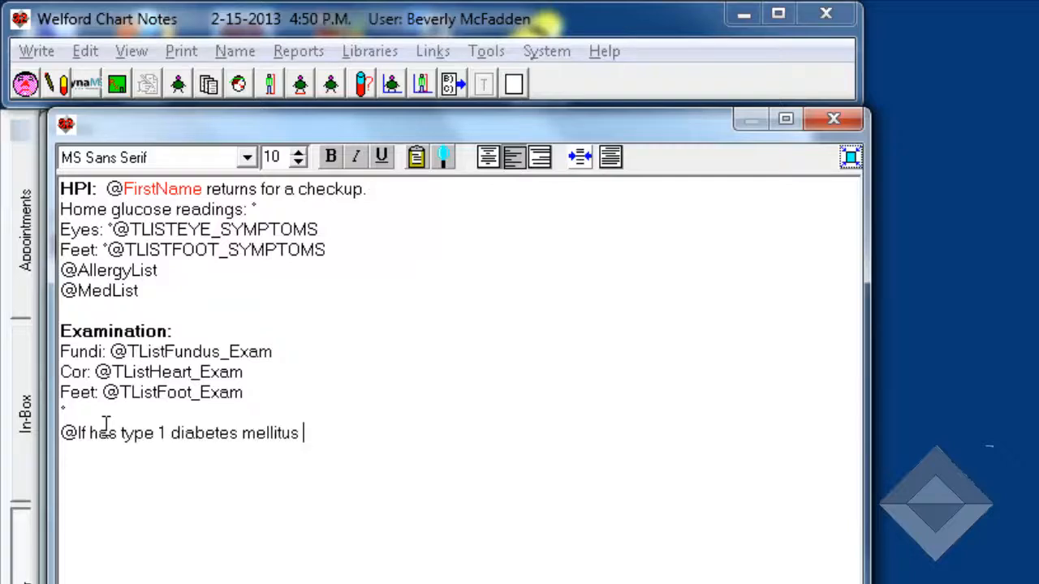
{"action": "type", "text": "then @Temp"}
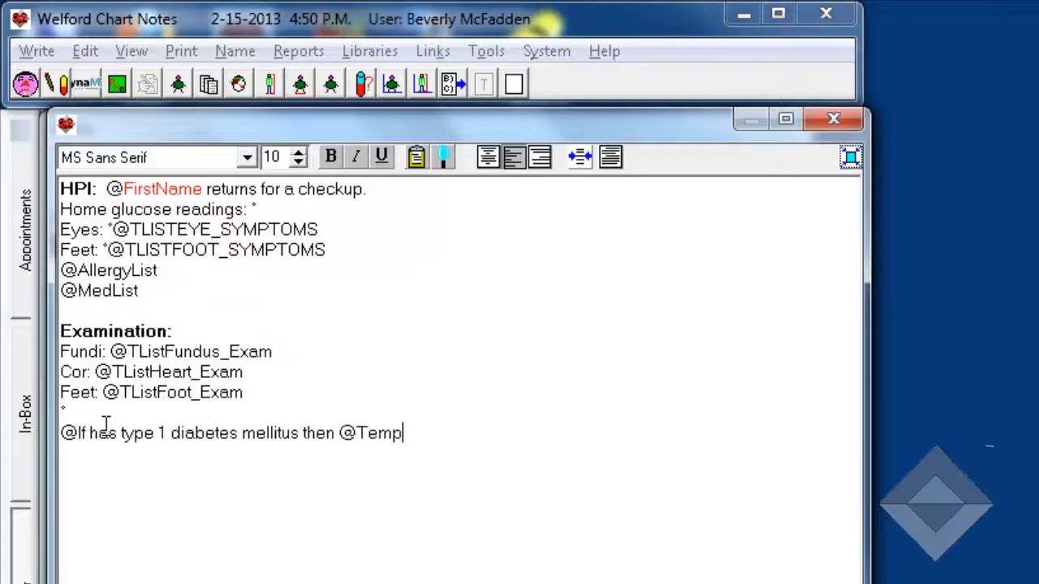
{"action": "type", "text": "late IDDM"}
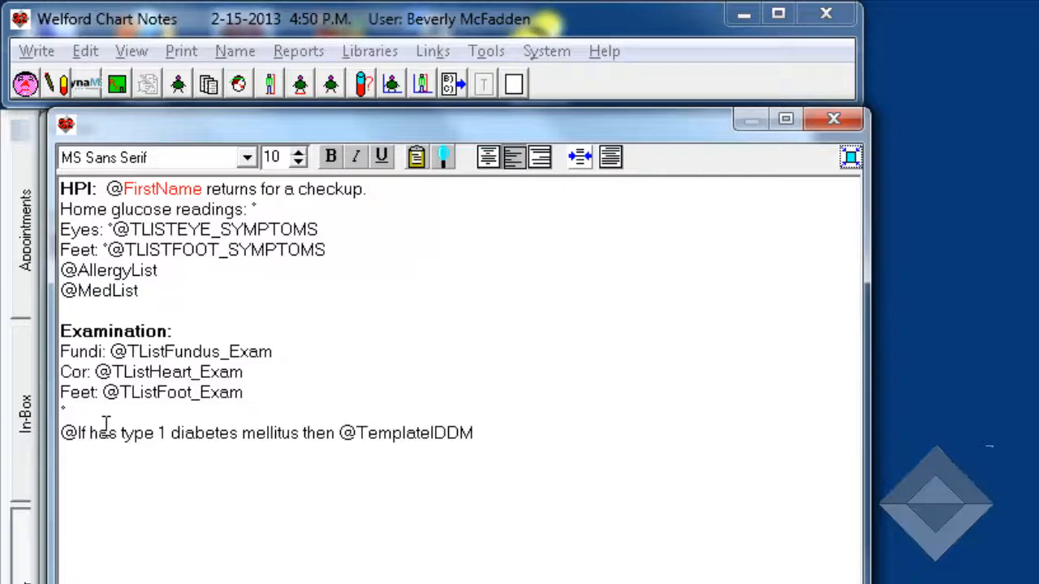
Leave a blank line and write a bold "Laboratory:" heading, with regular text resuming on the line below.
{"action": "key", "text": "Return"}
{"action": "key", "text": "ctrl+b"}
{"action": "type", "text": "Laboa"}
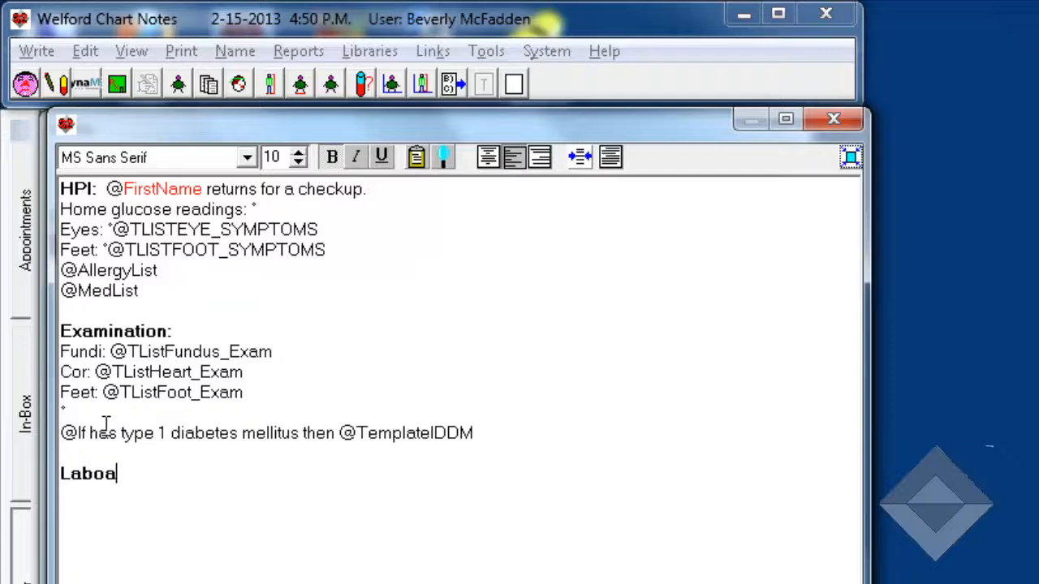
{"action": "key", "text": "BackSpace"}
{"action": "type", "text": "ratory:"}
{"action": "key", "text": "Return"}
{"action": "key", "text": "ctrl+b"}
{"action": "type", "text": "Las"}
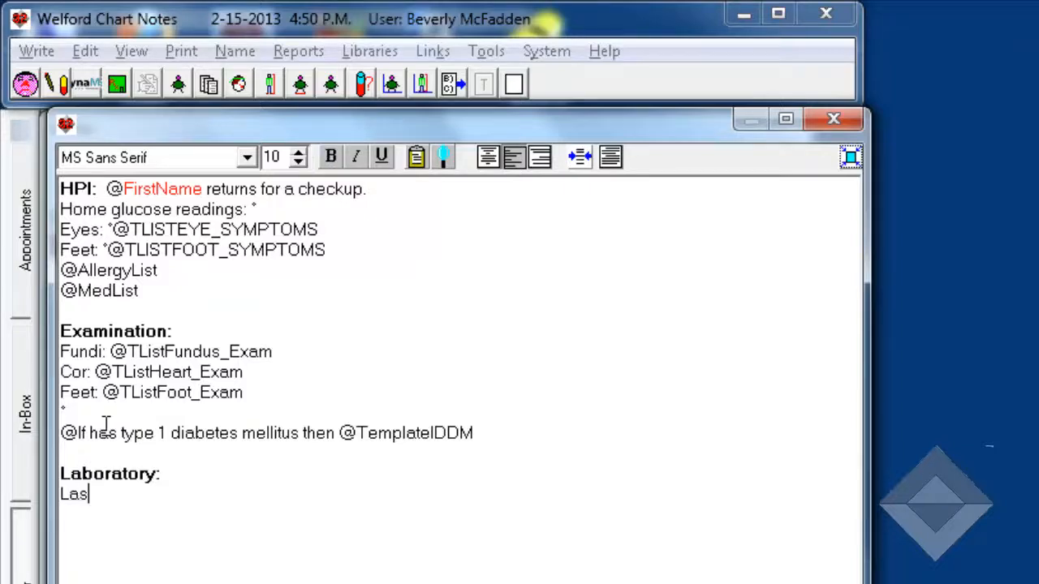
{"action": "type", "text": "t glycohemoglob"}
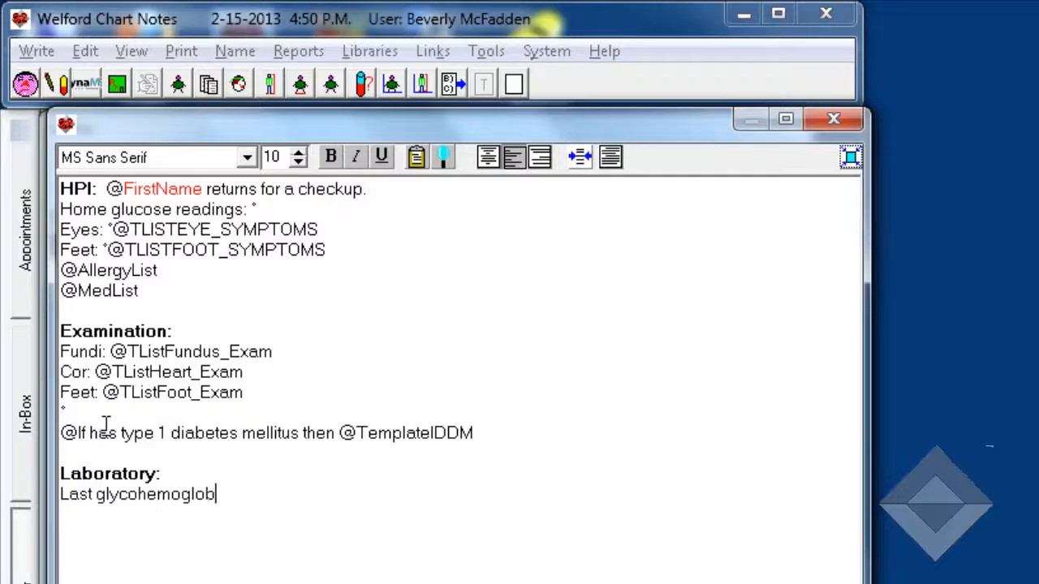
{"action": "type", "text": "in: @Last"}
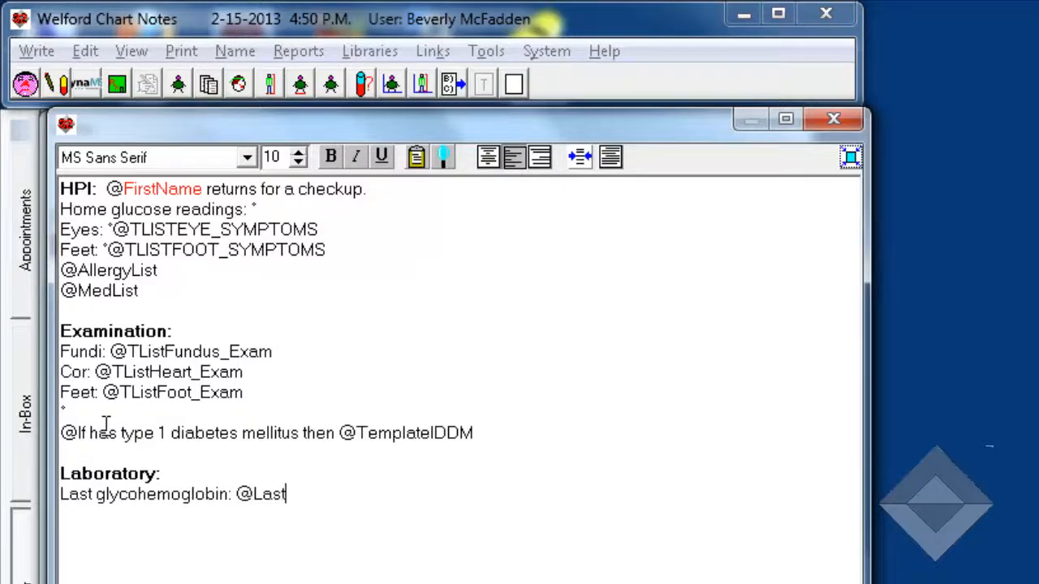
{"action": "type", "text": "glycohemoglobin"}
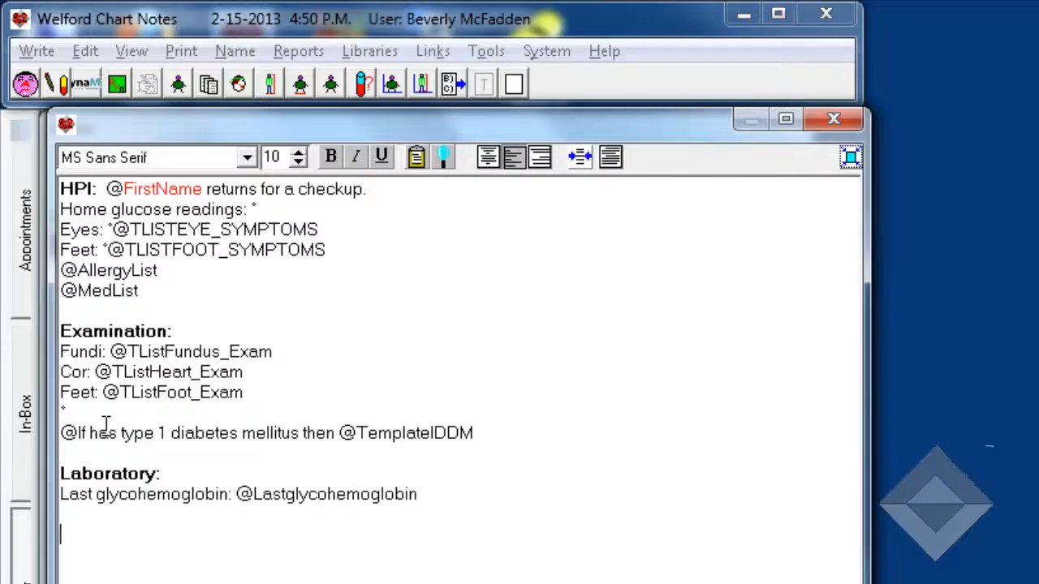
{"action": "key", "text": "ctrl+b"}
{"action": "type", "text": "Assessmen"}
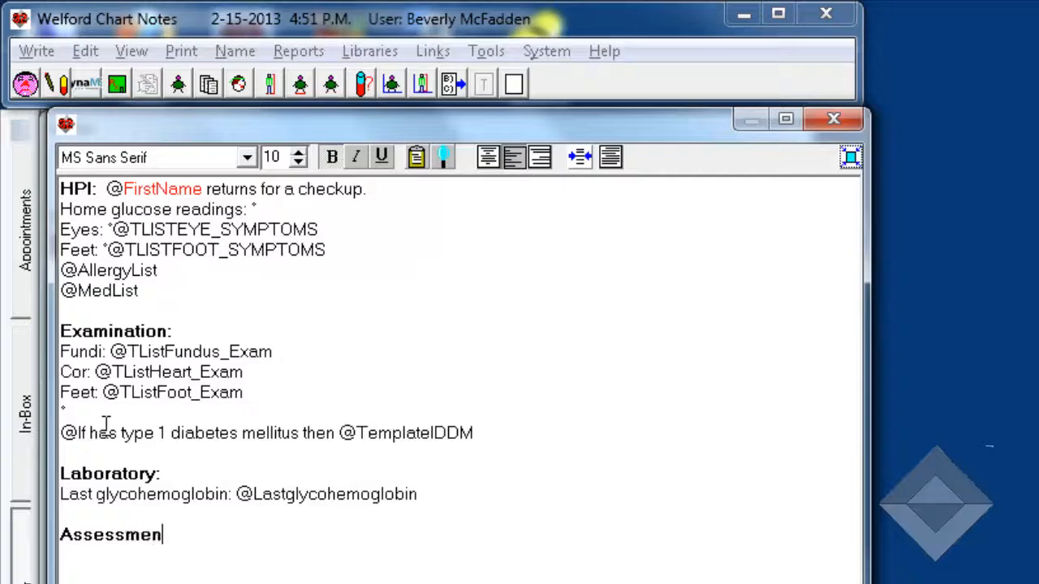
{"action": "type", "text": "t:"}
{"action": "key", "text": "ctrl+b"}
{"action": "key", "text": "Return"}
{"action": "type", "text": "@"}
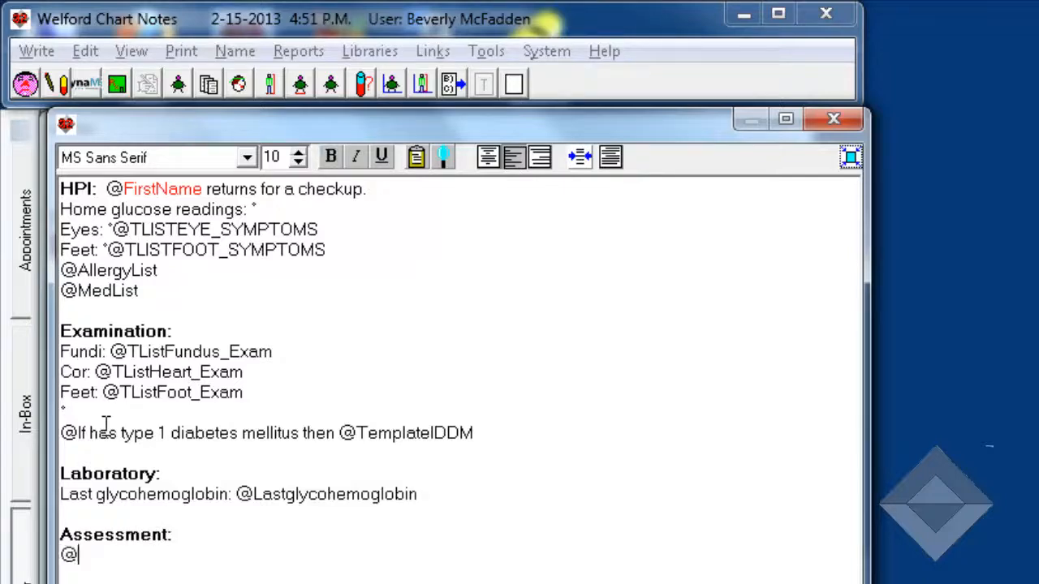
{"action": "type", "text": "diaglist_"}
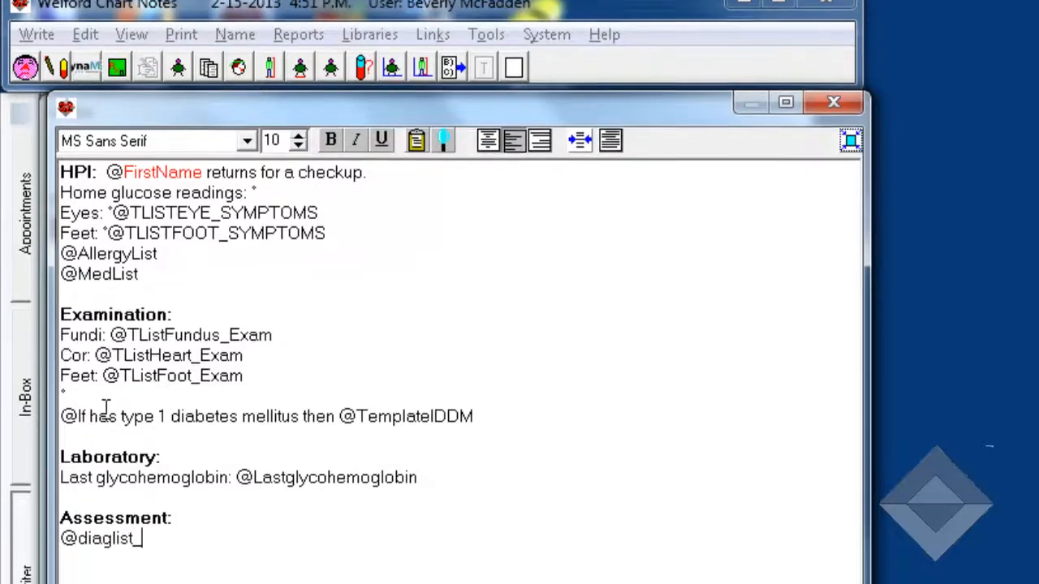
{"action": "type", "text": "NoICD"}
{"action": "key", "text": "Return"}
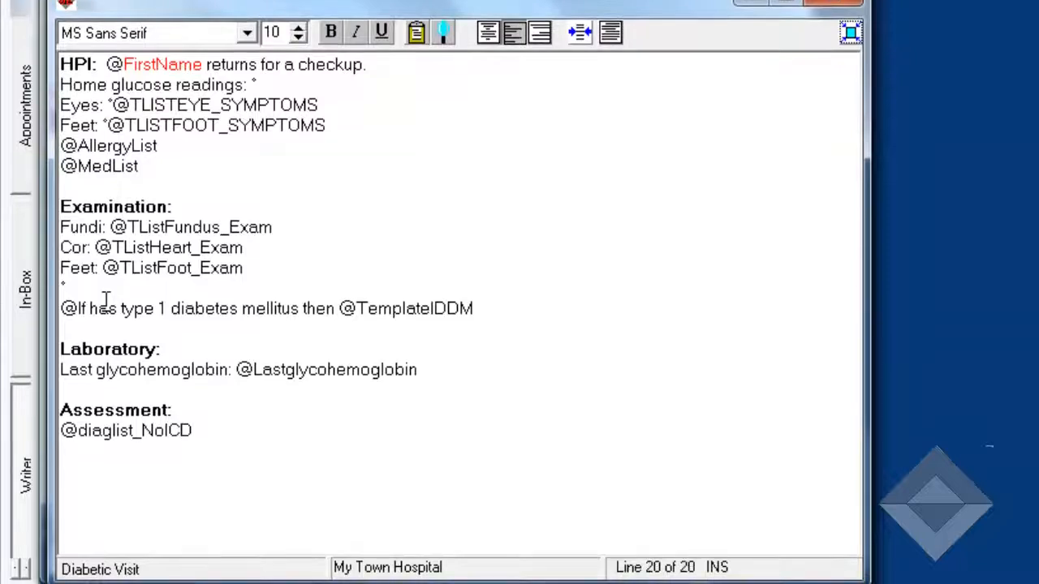
{"action": "key", "text": "Return"}
{"action": "key", "text": "ctrl+b"}
{"action": "type", "text": "Plan:"}
{"action": "key", "text": "Return"}
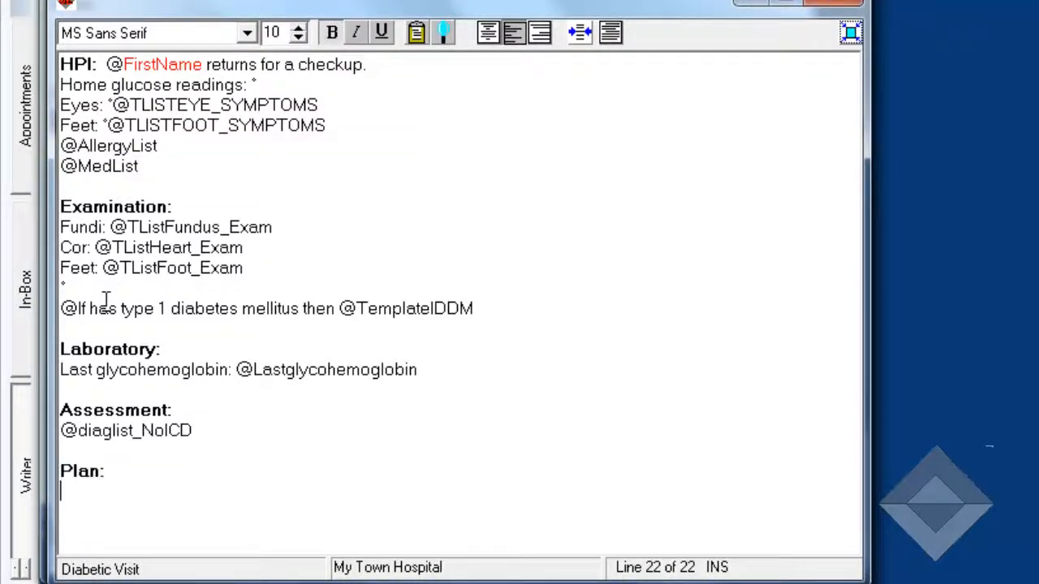
{"action": "key", "text": "ctrl+b"}
{"action": "type", "text": "@"}
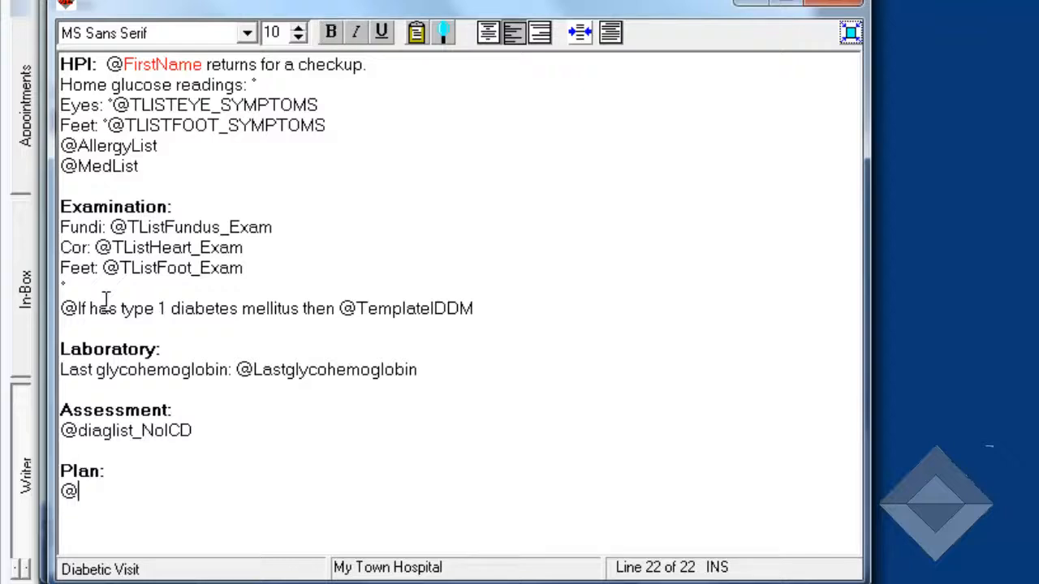
{"action": "type", "text": "TListDiabe"}
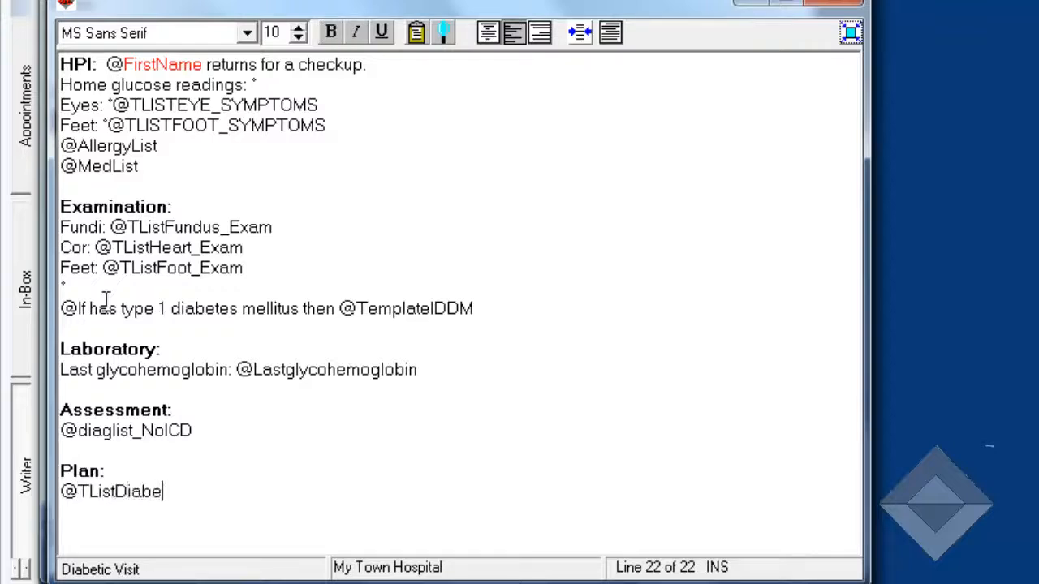
{"action": "type", "text": "tic_Tests"}
{"action": "key", "text": "Return"}
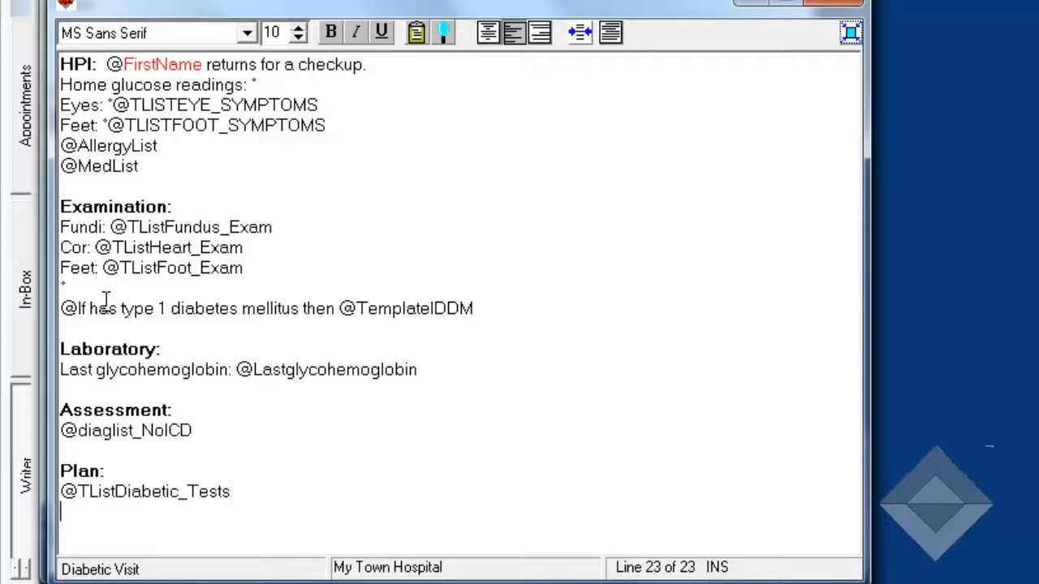
{"action": "key", "text": "ctrl+b"}
{"action": "type", "text": "Diet:"}
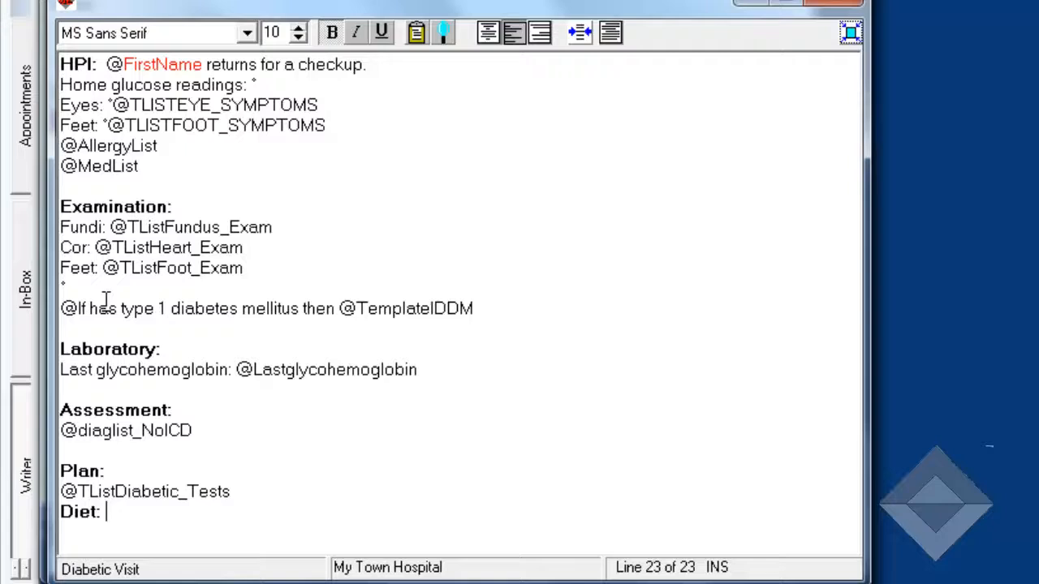
{"action": "key", "text": "ctrl+b"}
{"action": "type", "text": "@"}
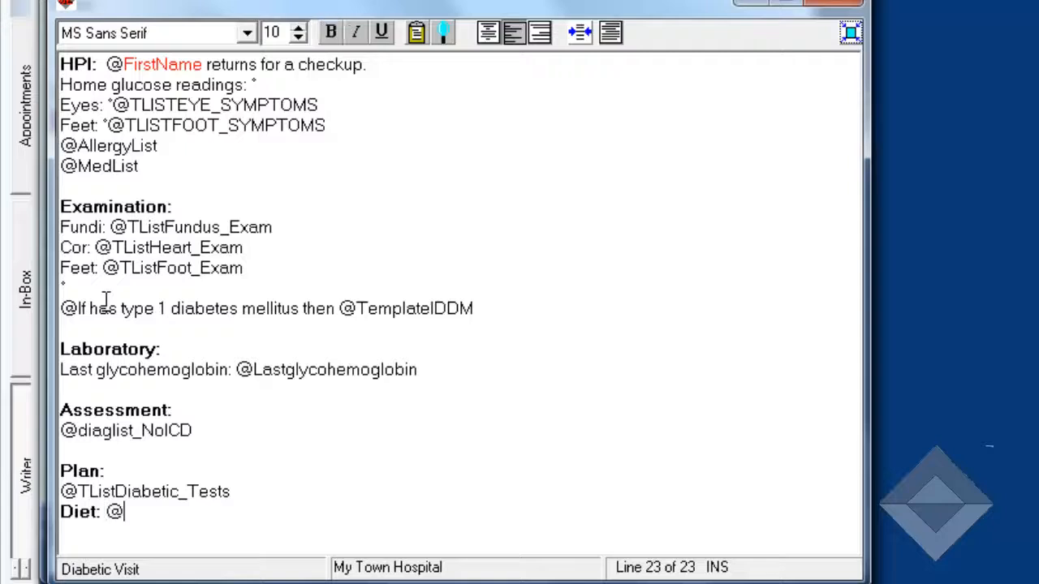
{"action": "type", "text": "TListDiabetic_Diet"}
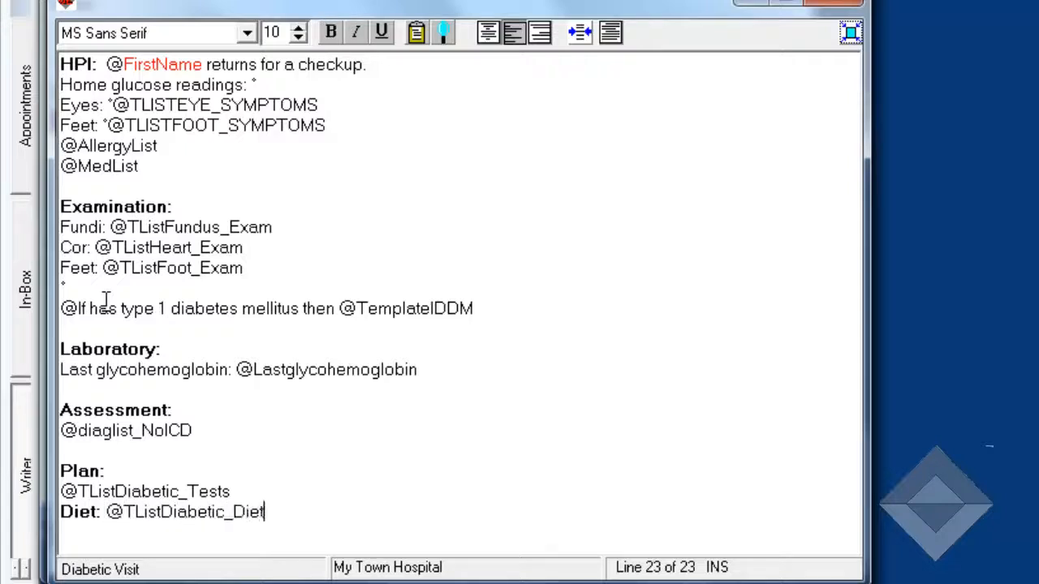
{"action": "key", "text": "Return"}
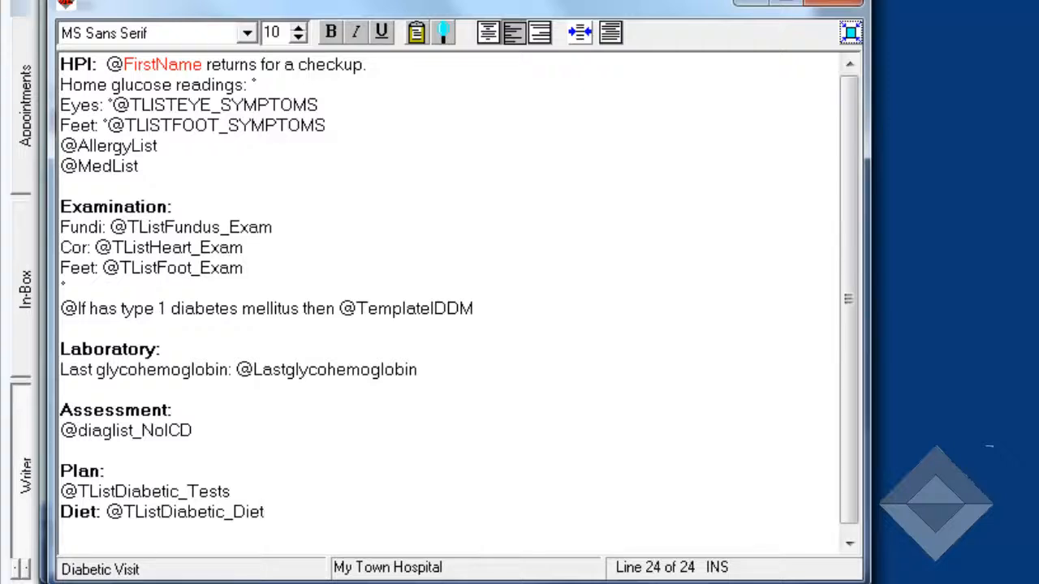
{"action": "type", "text": "°"}
{"action": "key", "text": "Return"}
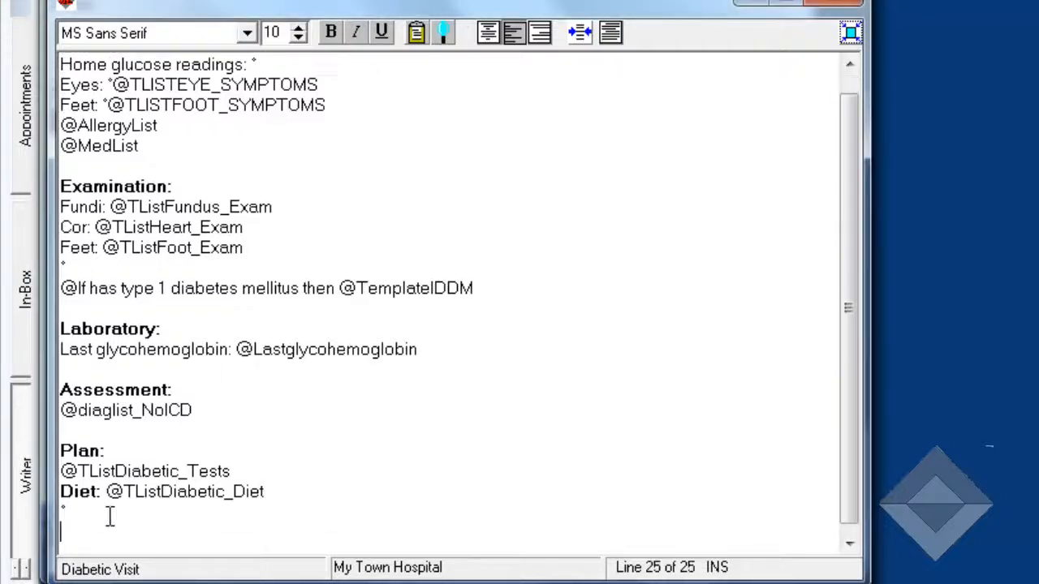
{"action": "key", "text": "Return"}
{"action": "key", "text": "ctrl+b"}
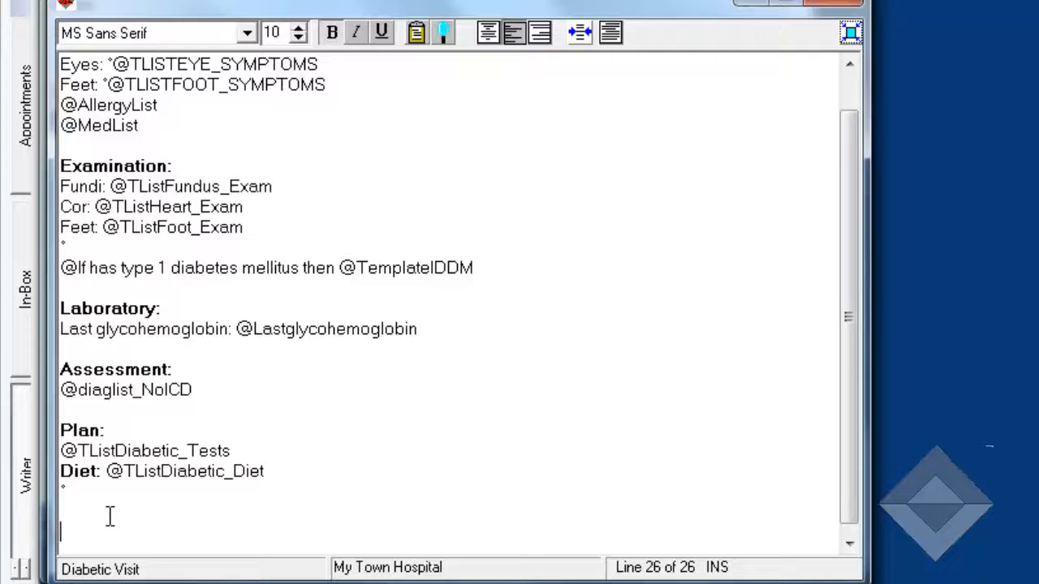
{"action": "type", "text": "Return"}
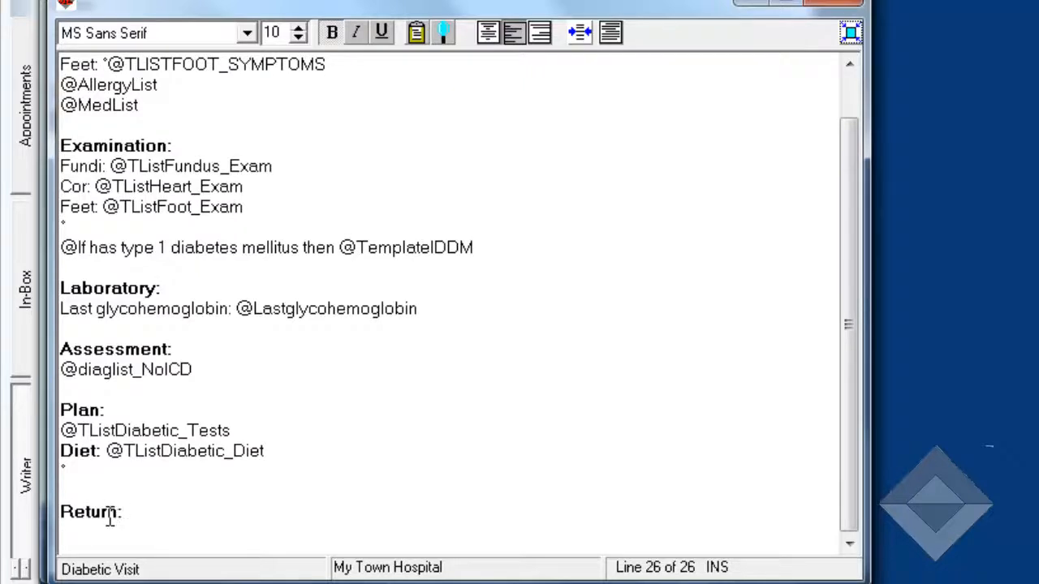
{"action": "type", "text": ":"}
{"action": "key", "text": "ctrl+b"}
{"action": "type", "text": "@T"}
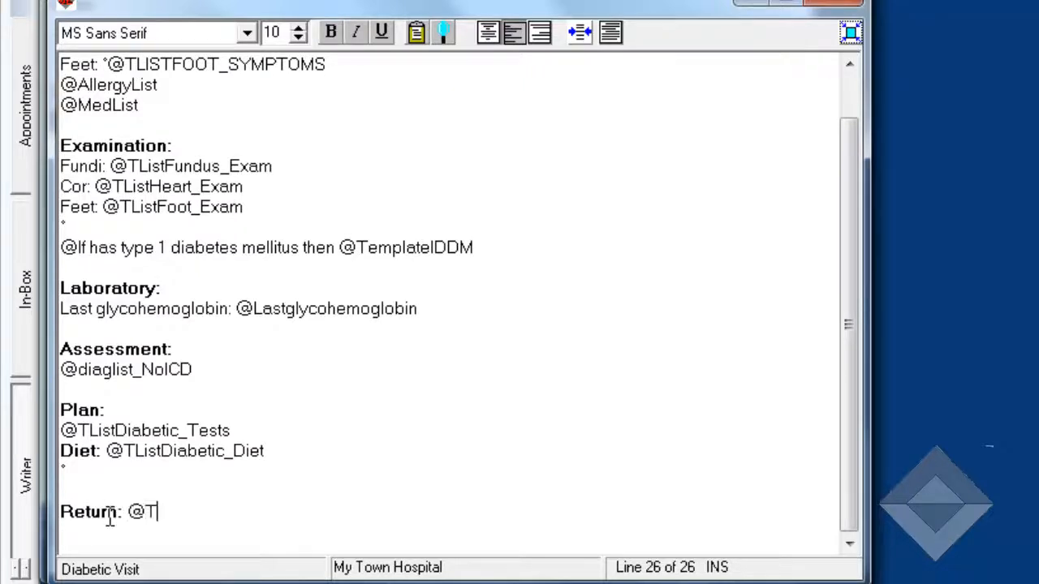
{"action": "type", "text": "ListRet"}
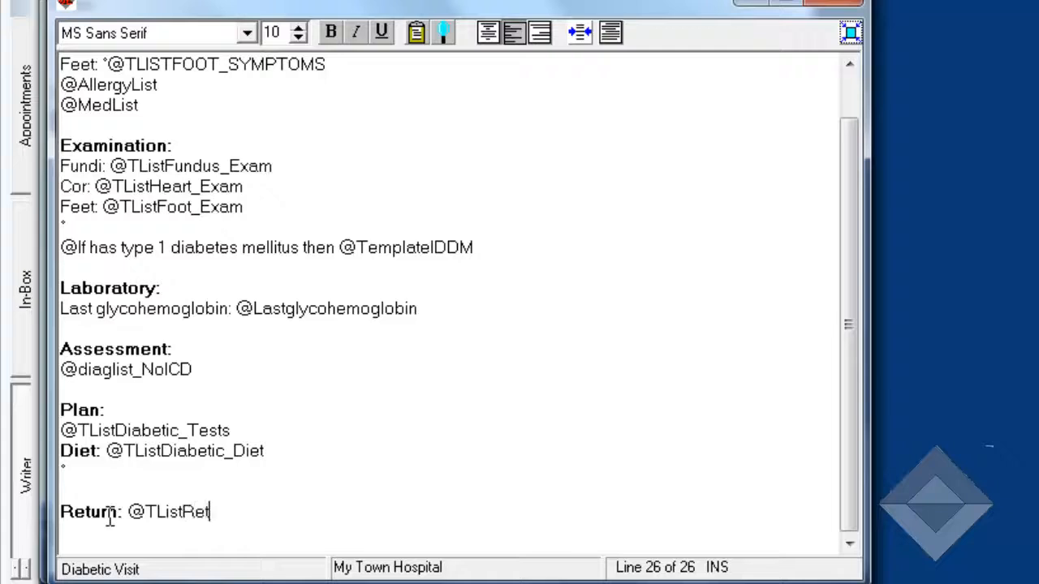
{"action": "type", "text": "urn_Instruction"}
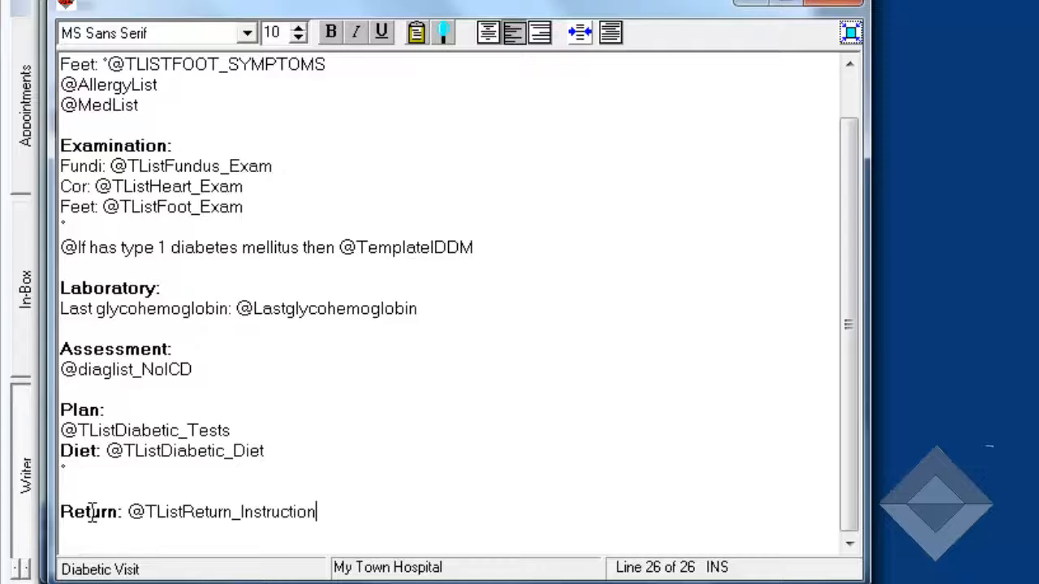
Save the finished template and select Diabetic Visit in the list of templates.
{"action": "key", "text": "F10"}
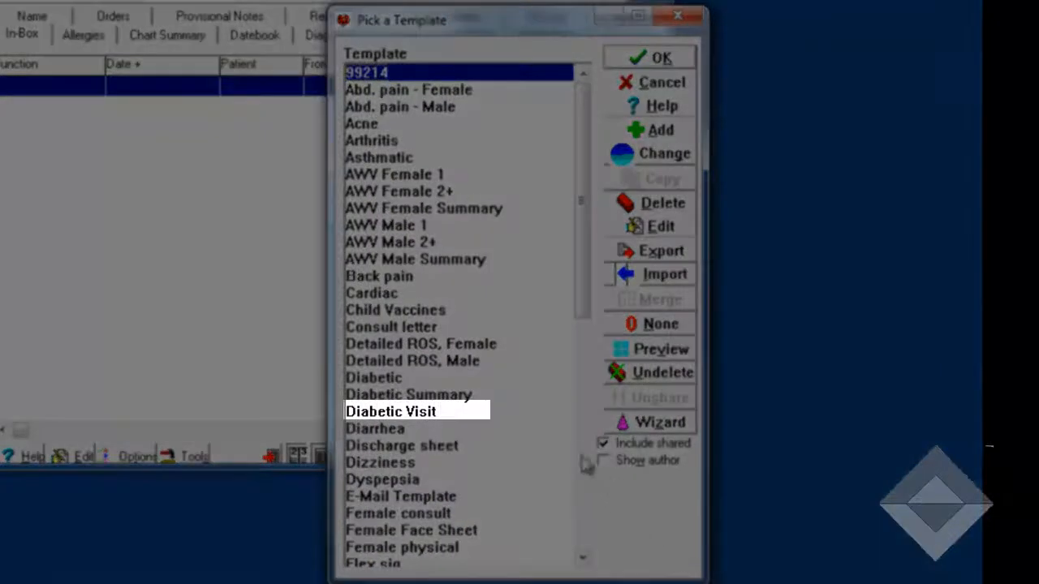
{"action": "left_click", "coordinate": [428, 412]}
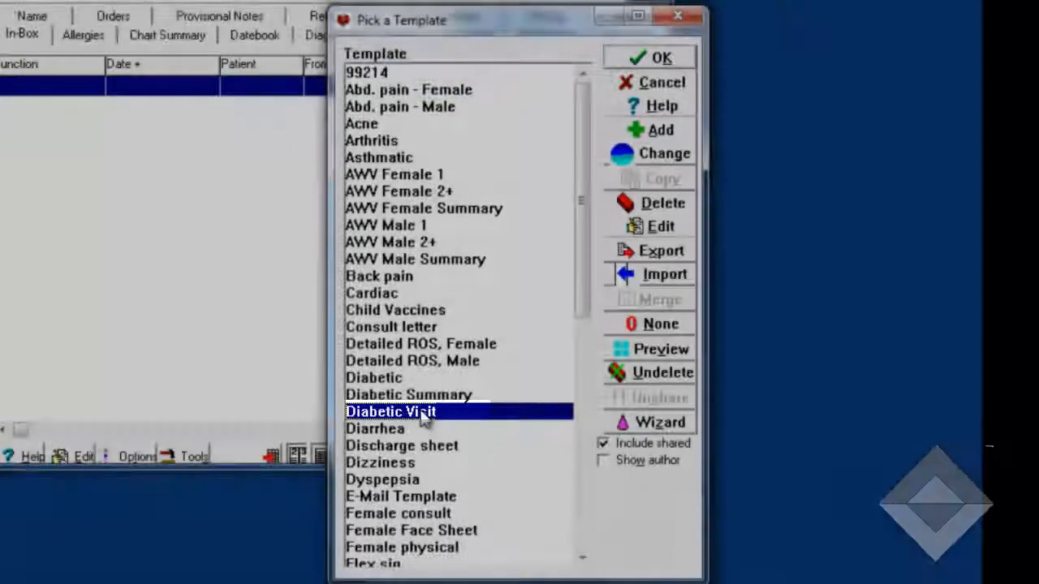